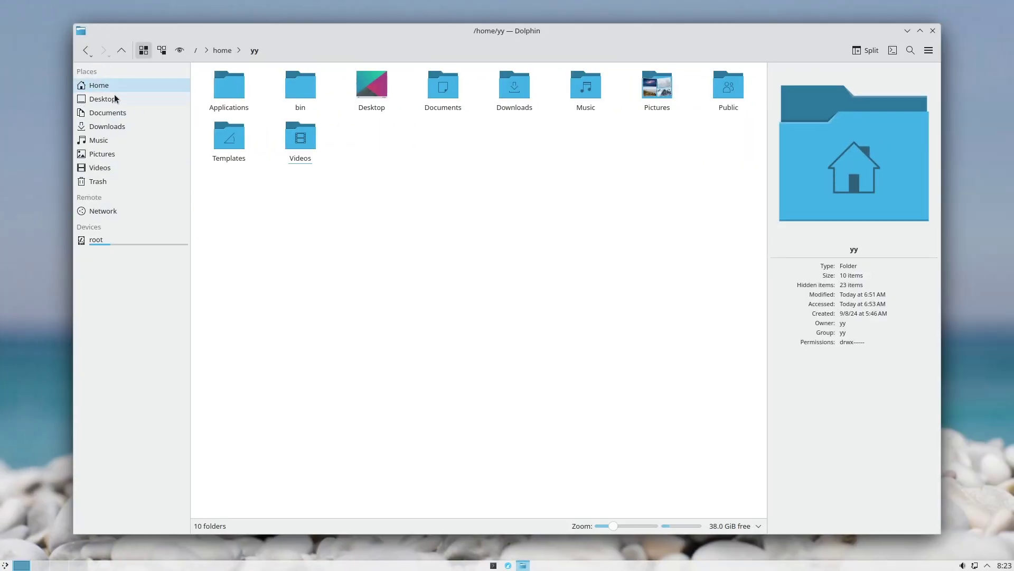
# Add the Applications folder to Places, move its entry higher, and start renaming it with F2
pyautogui.rightClick(226, 86)
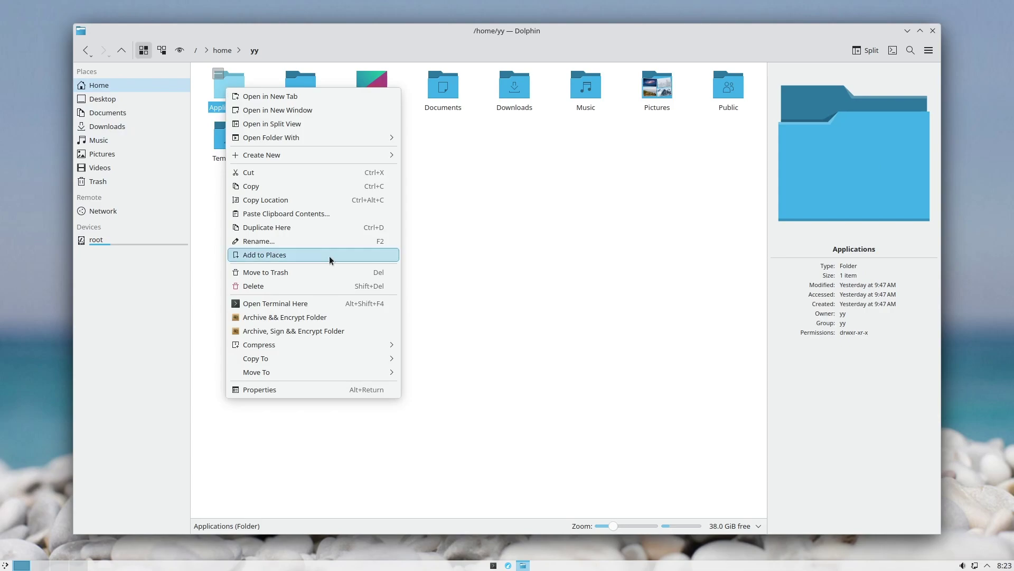
pyautogui.click(329, 256)
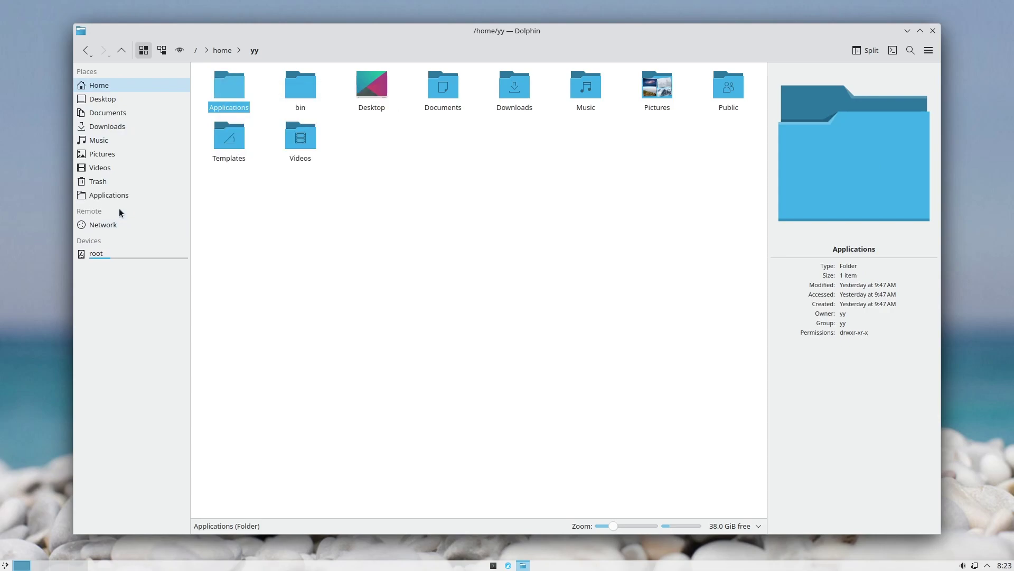
pyautogui.moveTo(98, 197); pyautogui.dragTo(204, 211)
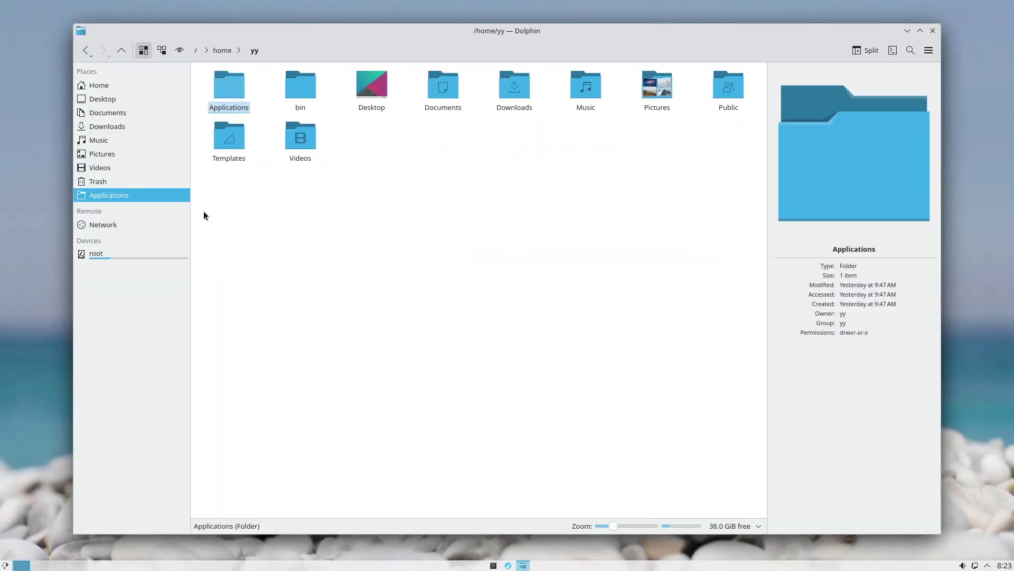
pyautogui.click(227, 106)
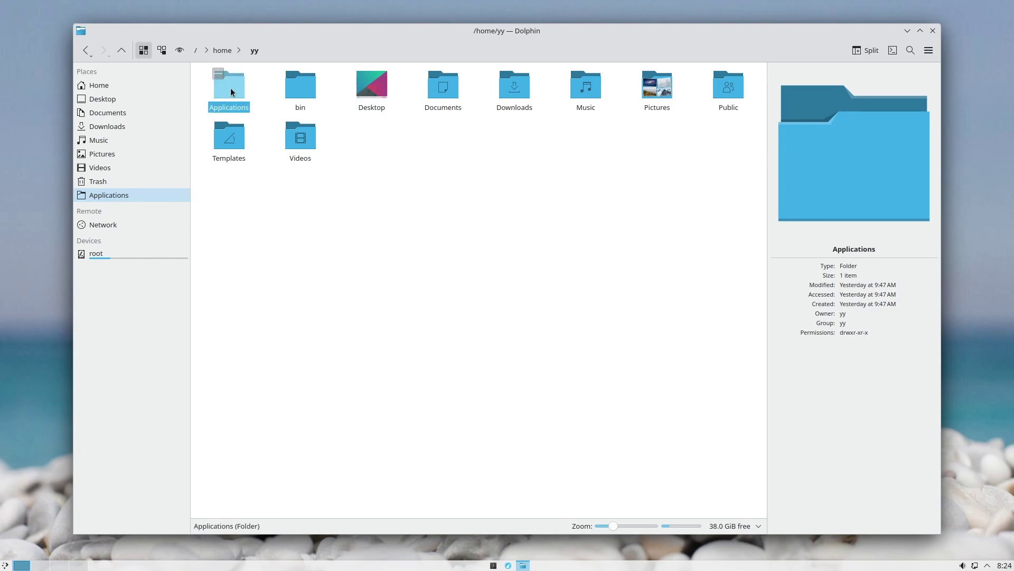
pyautogui.press('F2')
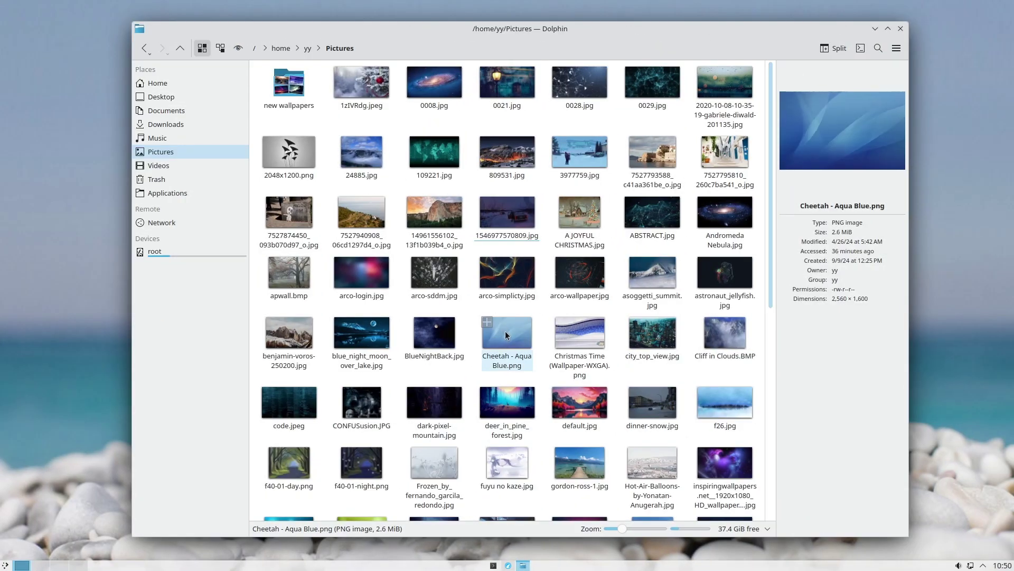
# Open Downloads in a new tab from Pictures, switch to it and close it, then split the view
pyautogui.rightClick(506, 334)
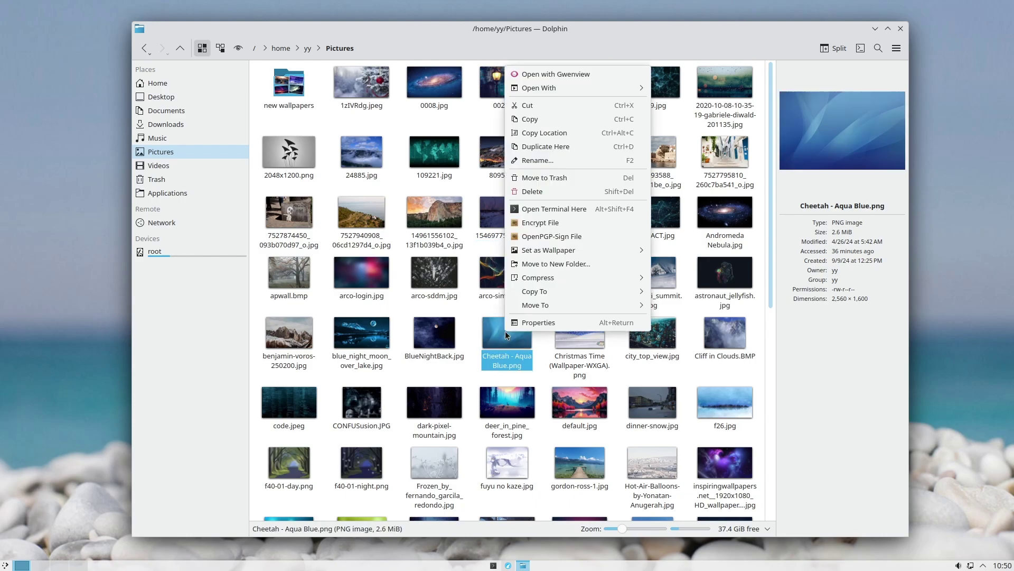
pyautogui.moveTo(549, 251)
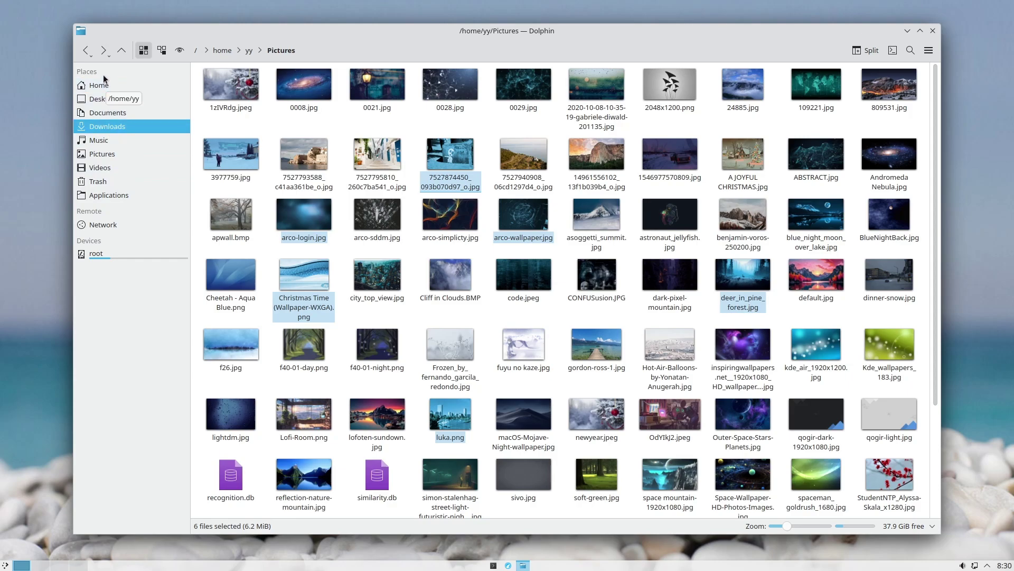
pyautogui.middleClick(106, 127)
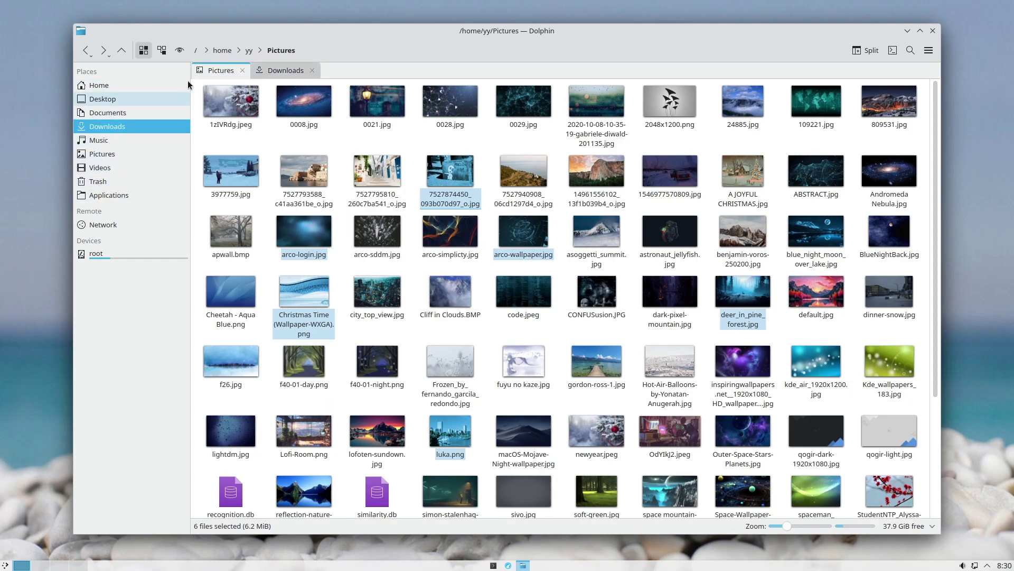
pyautogui.click(276, 68)
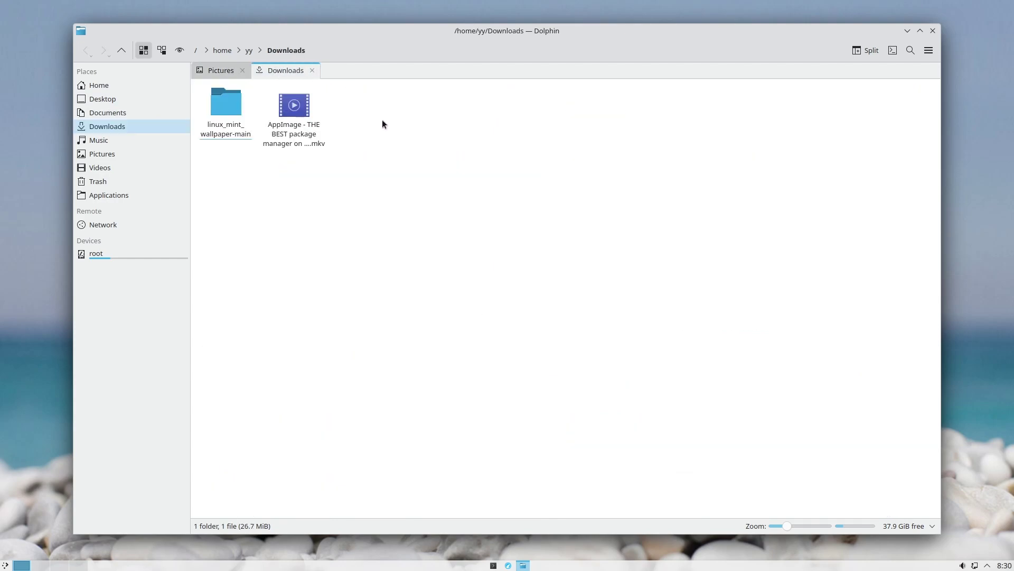
pyautogui.middleClick(283, 68)
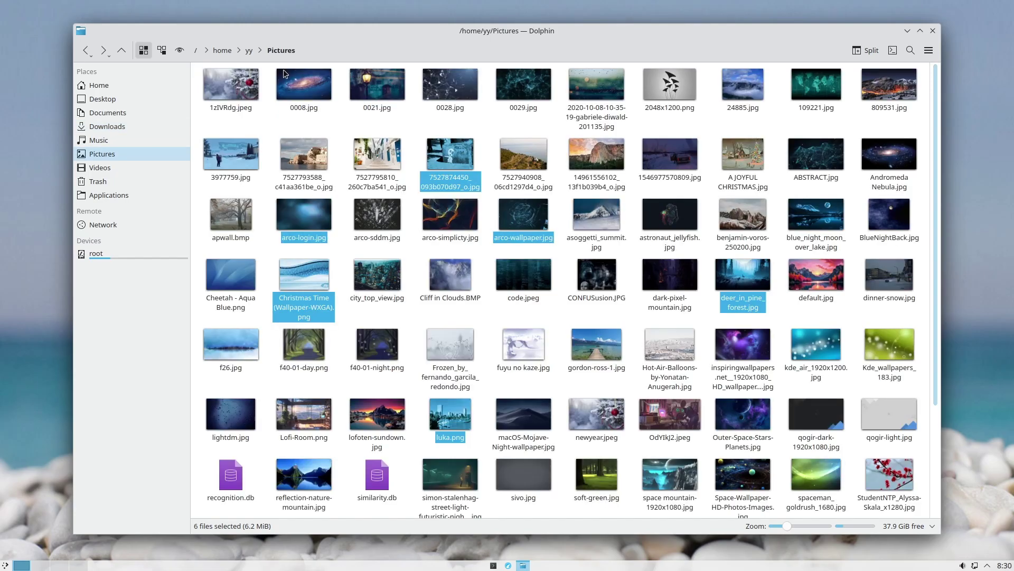
pyautogui.press('F3')
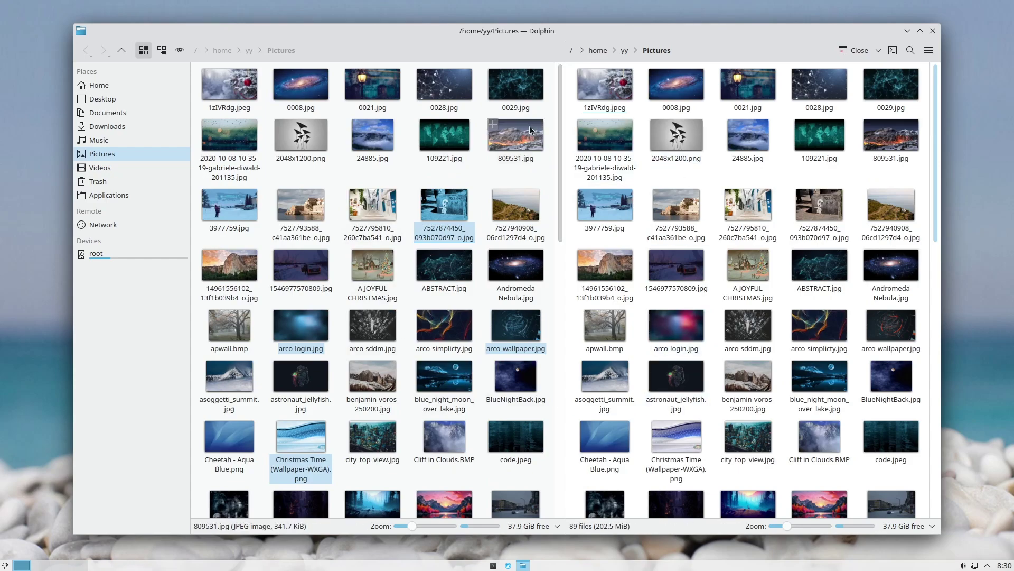
# Open Downloads and Videos in new tabs, split the Videos tab, then split the Downloads view
pyautogui.middleClick(115, 128)
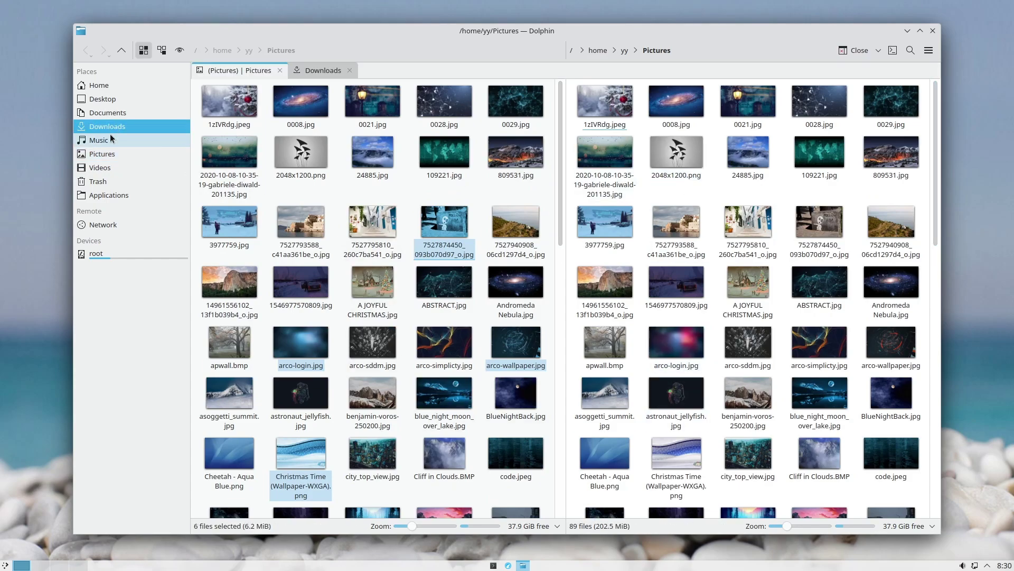
pyautogui.click(151, 170)
pyautogui.hotkey('ctrl', 'Tab')
pyautogui.middleClick(115, 169)
pyautogui.click(375, 69)
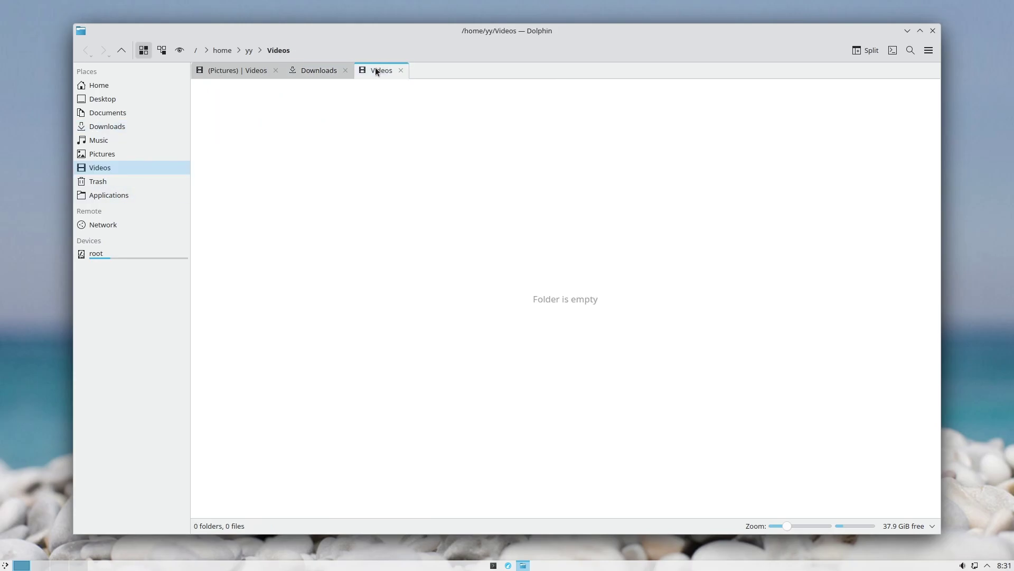
pyautogui.press('F3')
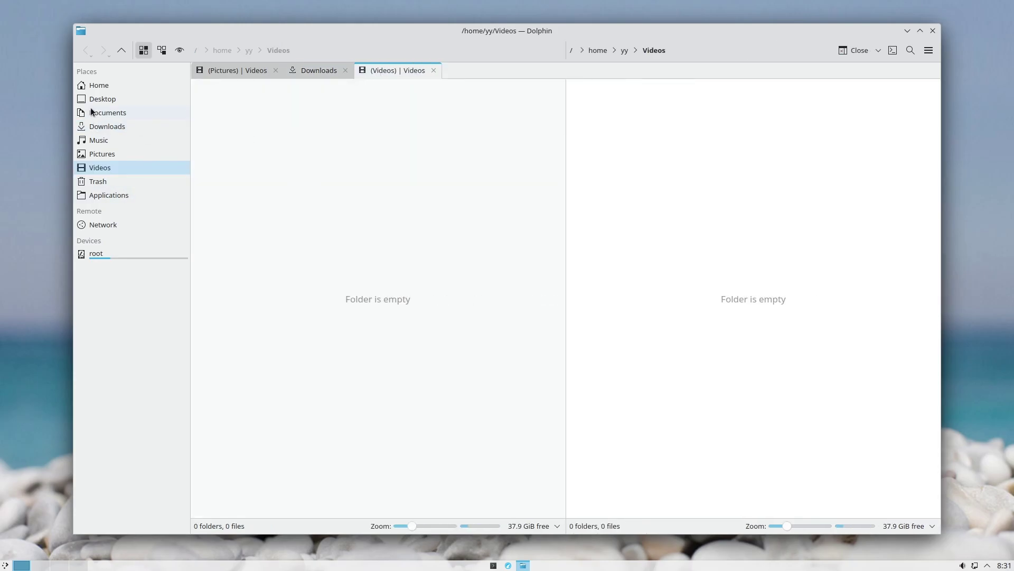
pyautogui.click(99, 140)
pyautogui.click(243, 70)
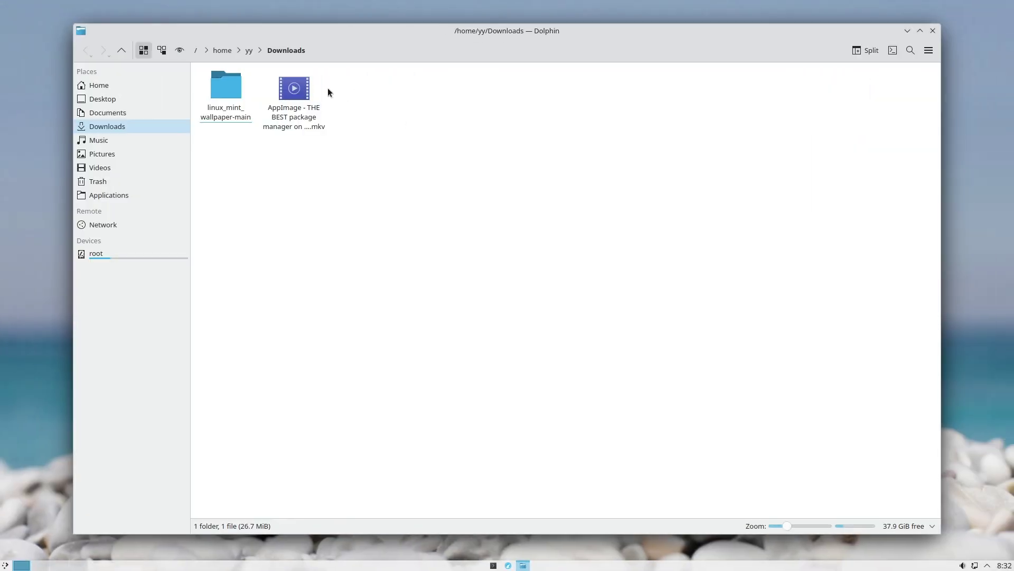
pyautogui.press('F3')
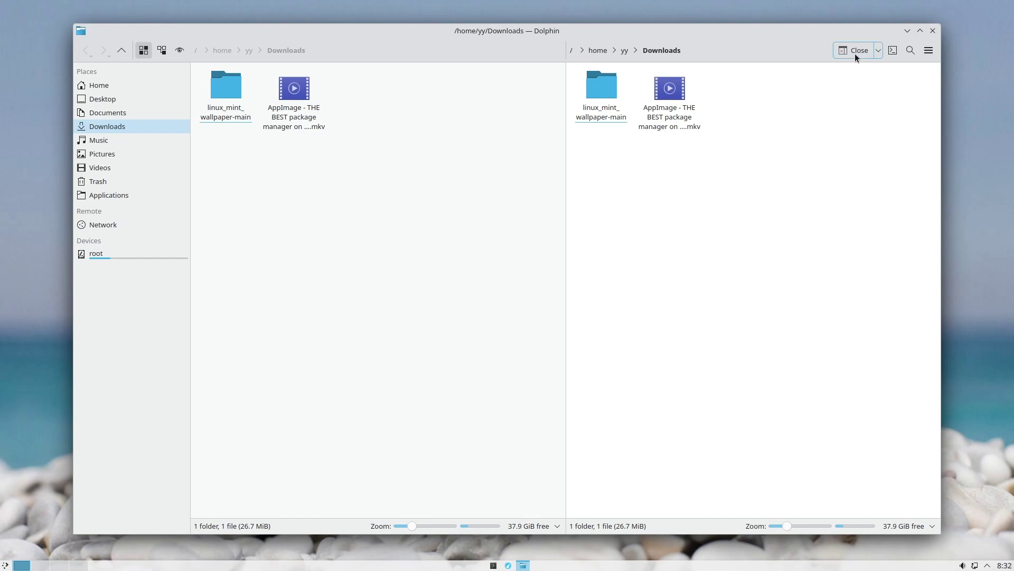
# Toggle the split view off and on, switch active panes with Tab, and resize the splitter back to equal
pyautogui.press('F3')
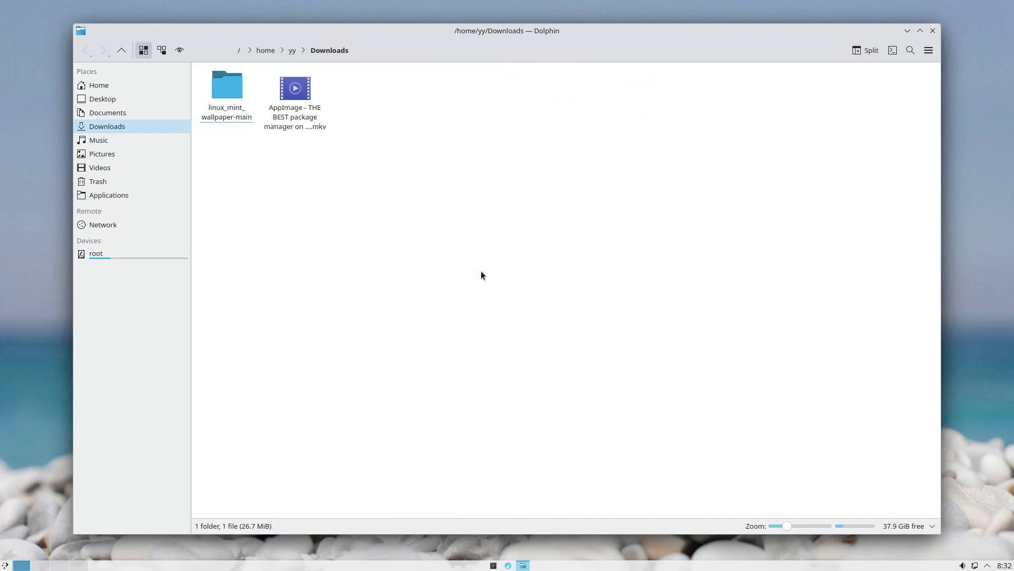
pyautogui.click(854, 52)
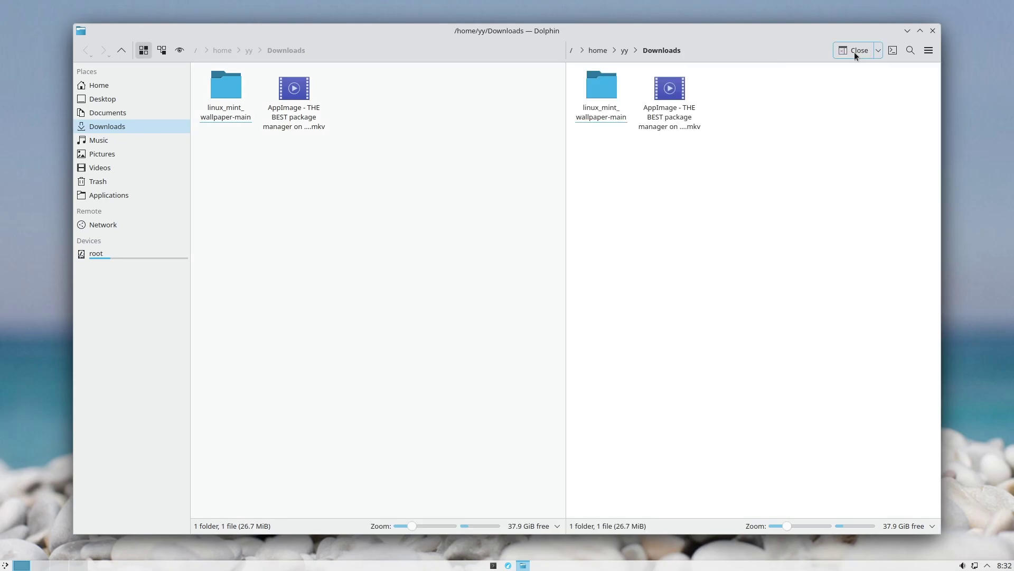
pyautogui.click(855, 51)
pyautogui.click(855, 52)
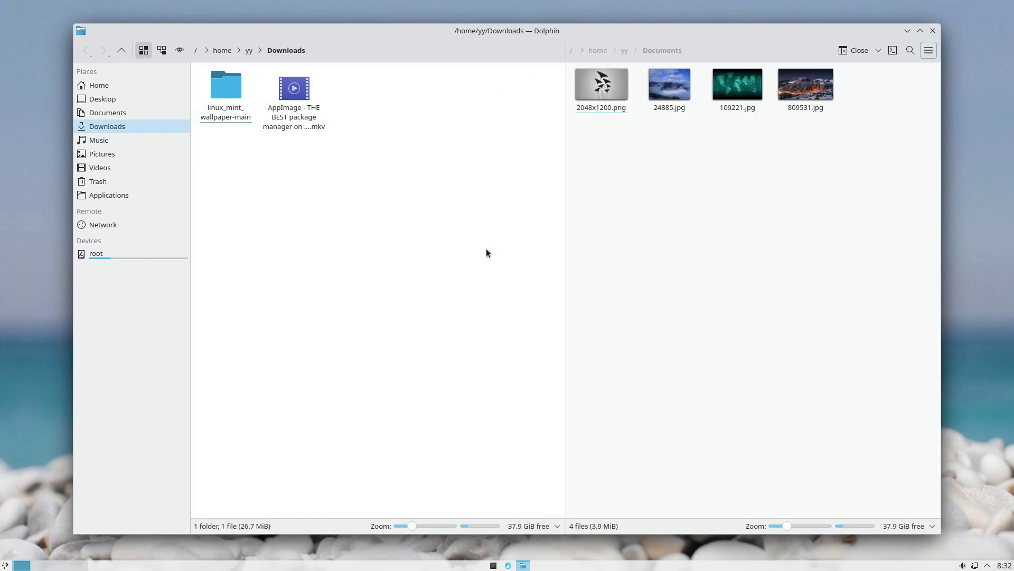
pyautogui.press('Tab')
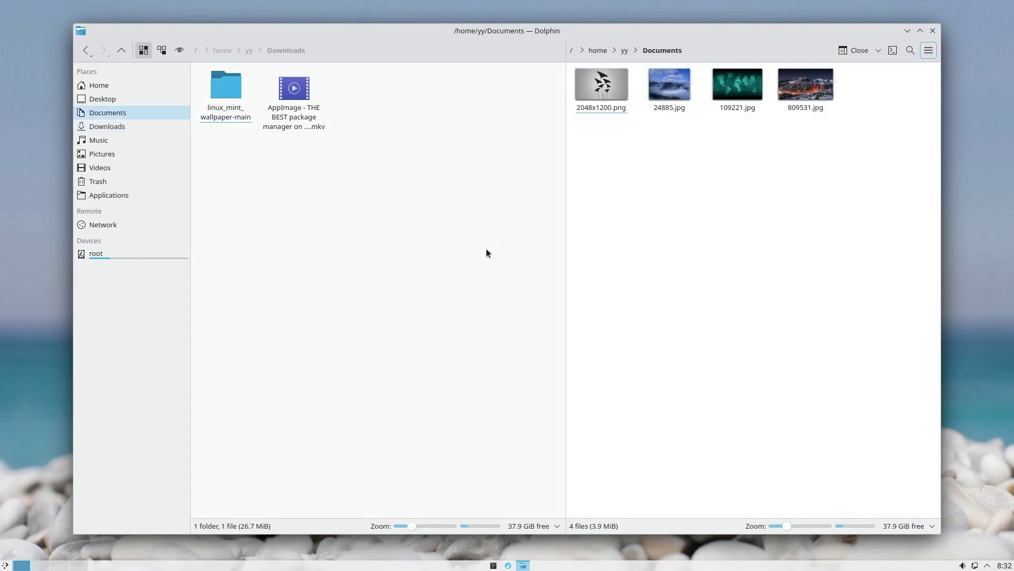
pyautogui.press('Tab')
pyautogui.press('Tab')
pyautogui.press('Tab')
pyautogui.moveTo(566, 254); pyautogui.dragTo(823, 282)
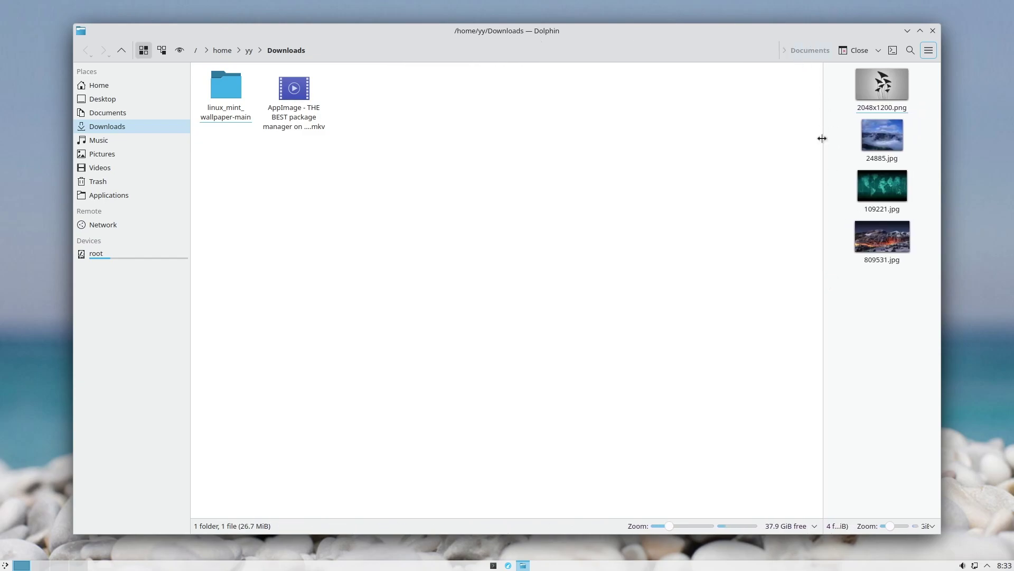
pyautogui.moveTo(822, 138); pyautogui.dragTo(539, 153)
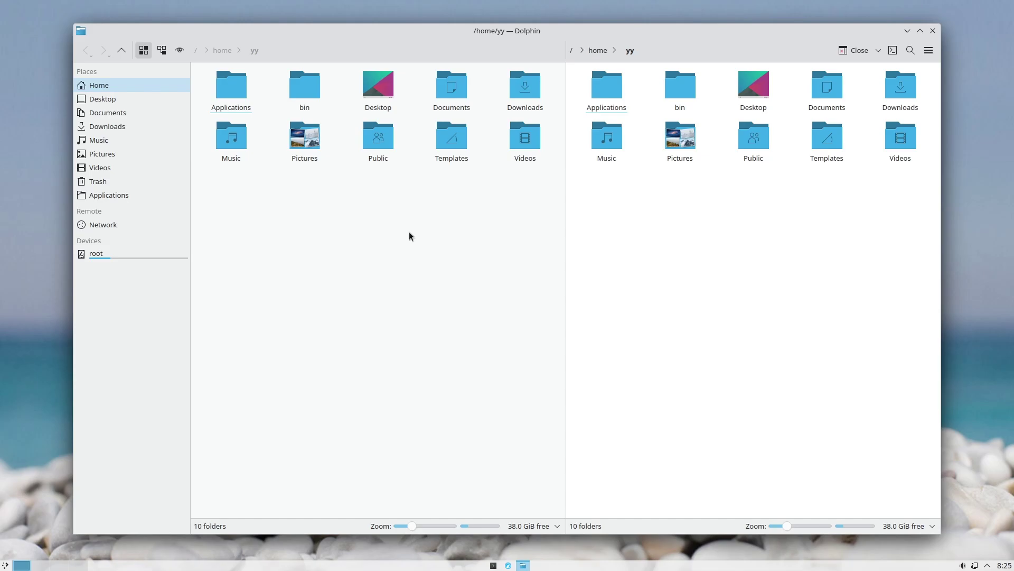
# Link 2048x1200.png, 24885.jpg, 109221.jpg and 809531.jpg from Pictures into Documents with Link Here
pyautogui.click(312, 139)
pyautogui.moveTo(372, 138); pyautogui.dragTo(687, 173)
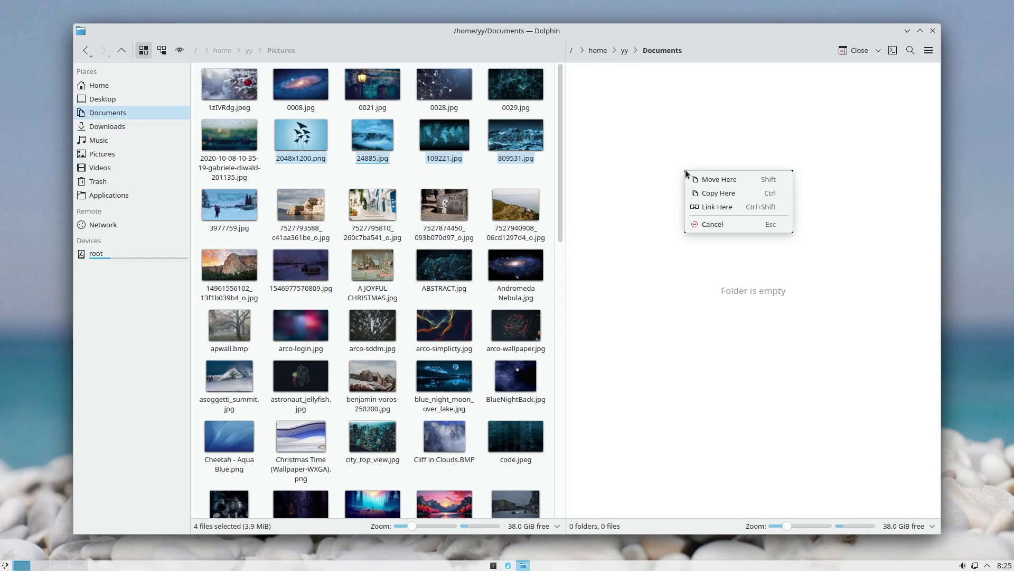
pyautogui.click(706, 207)
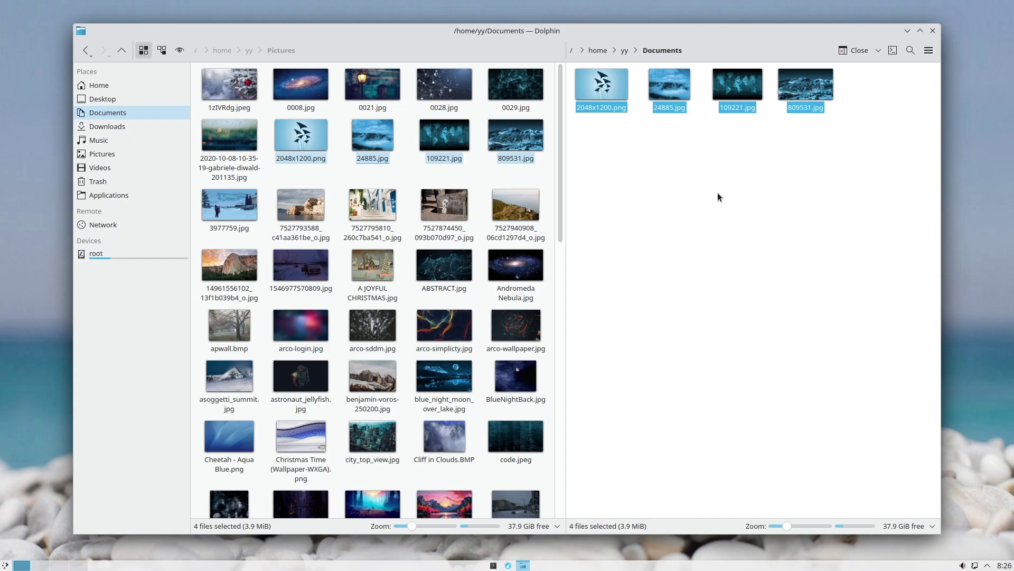
pyautogui.click(718, 193)
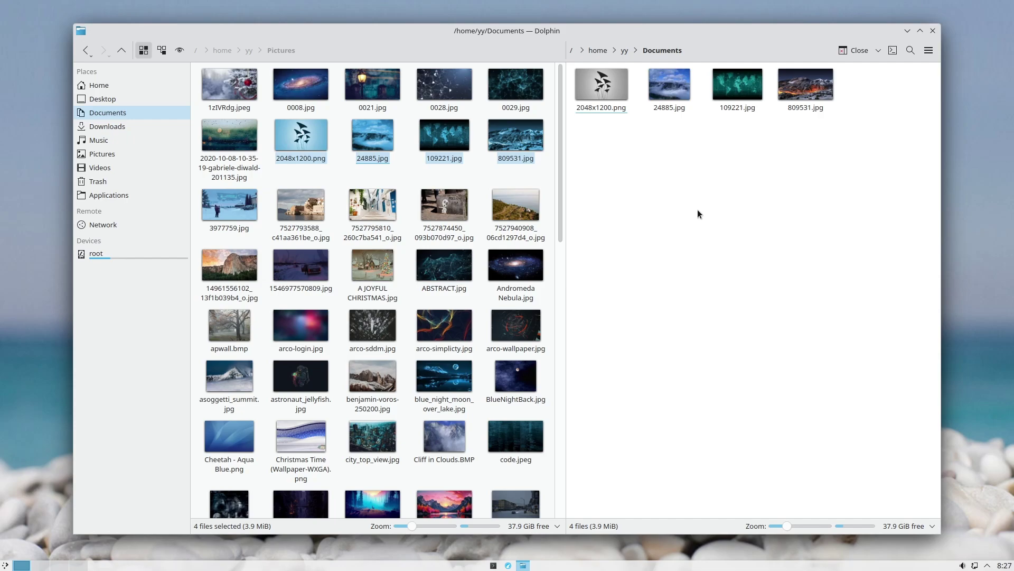
# In Selection Mode, select eight Pictures images including apwall.bmp, 0021.jpg and code.jpeg
pyautogui.click(359, 168)
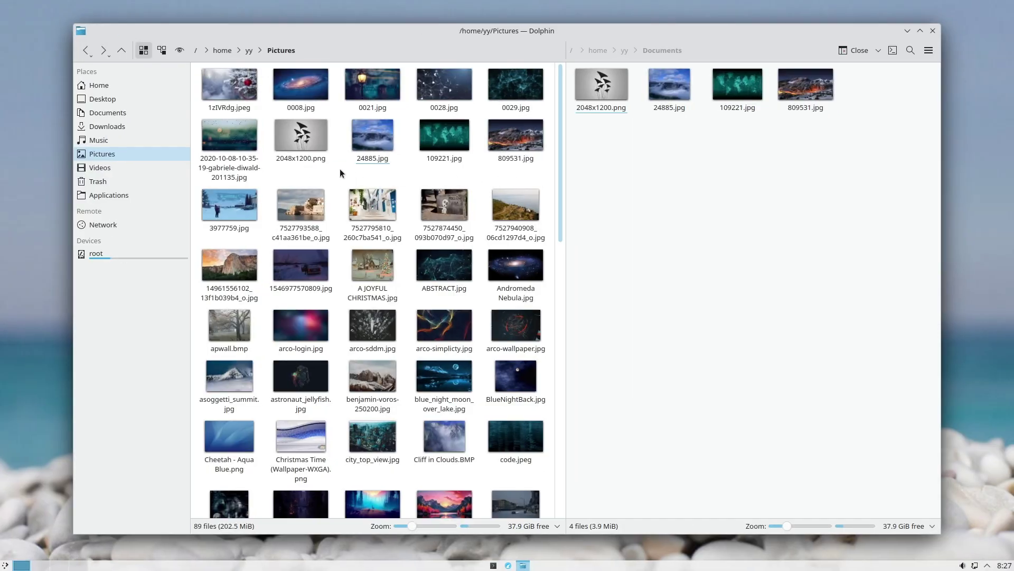
pyautogui.press('space')
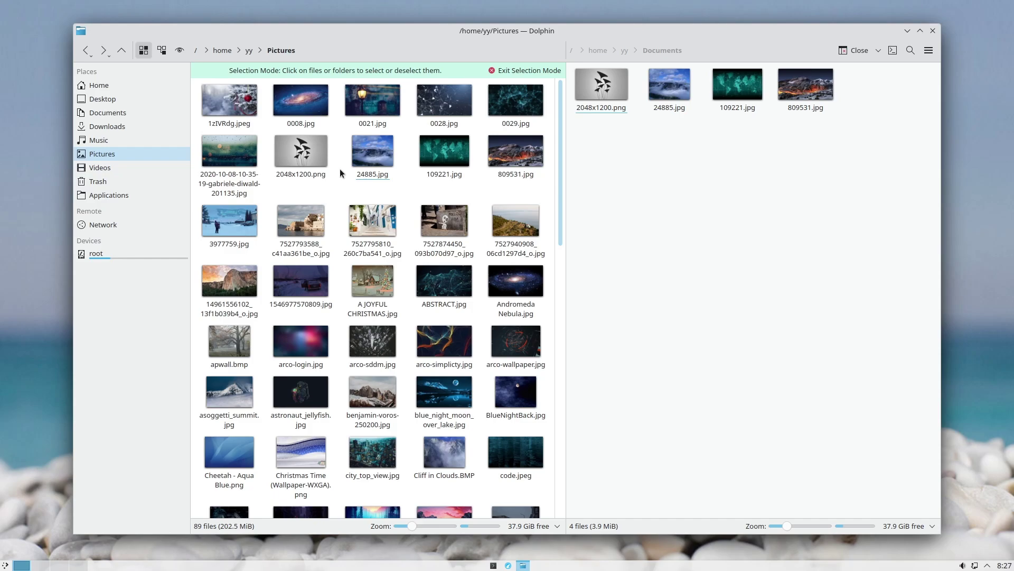
pyautogui.click(230, 158)
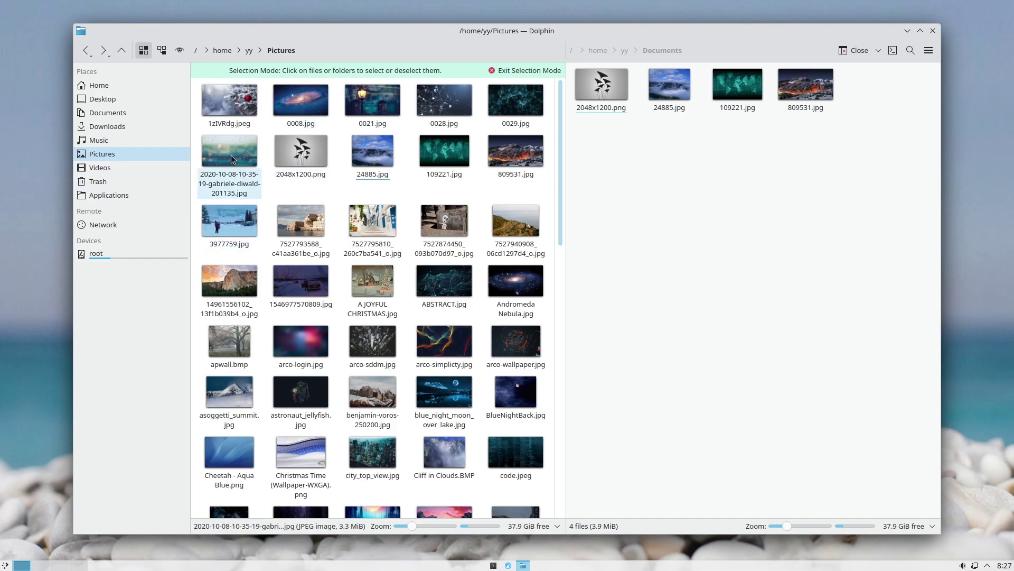
pyautogui.click(296, 235)
pyautogui.click(229, 340)
pyautogui.click(515, 452)
pyautogui.click(516, 222)
pyautogui.click(515, 153)
pyautogui.click(373, 100)
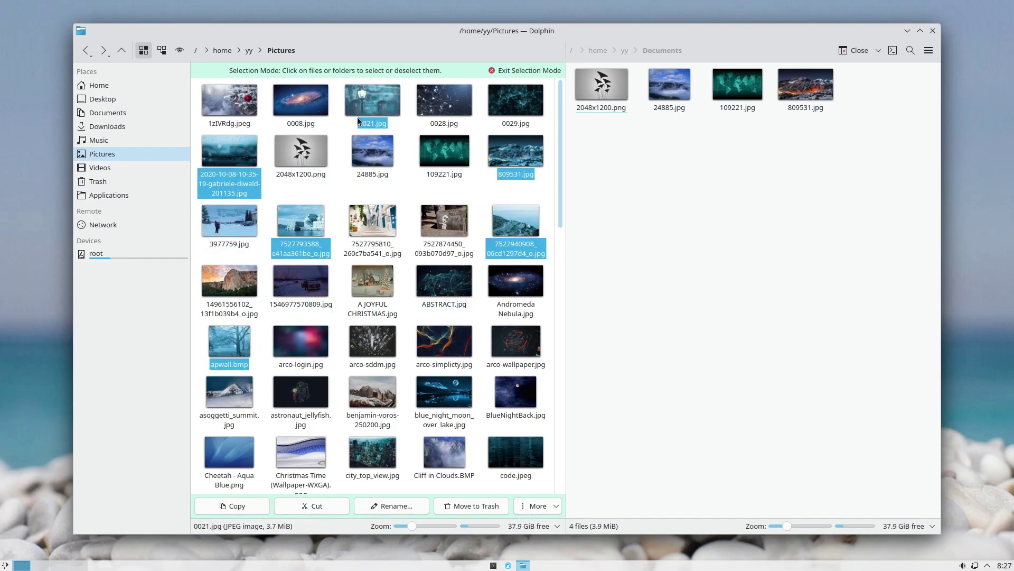
pyautogui.click(458, 389)
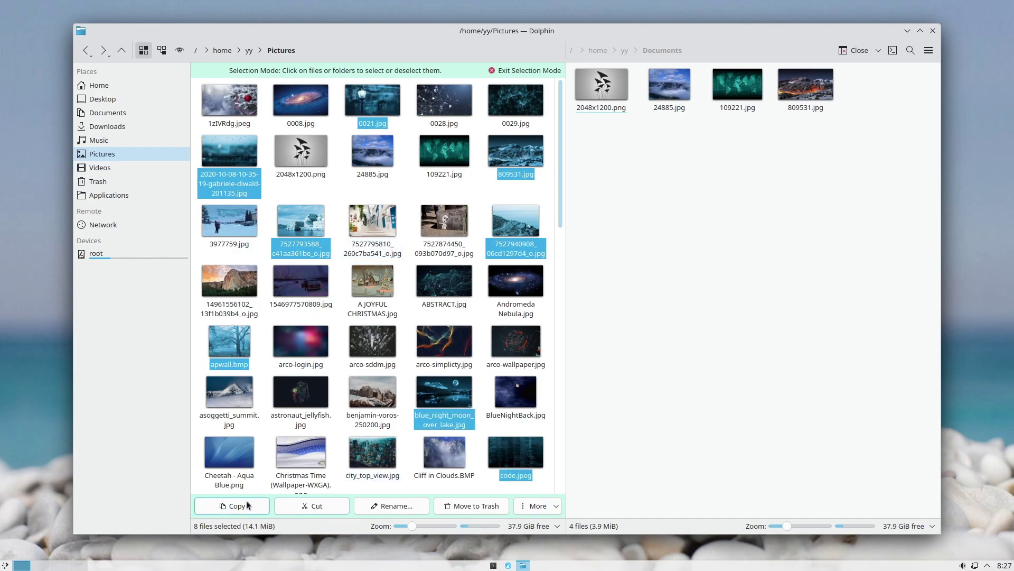
# Dismiss the More actions list, close the split view, exit Selection Mode and clear the selection
pyautogui.click(550, 505)
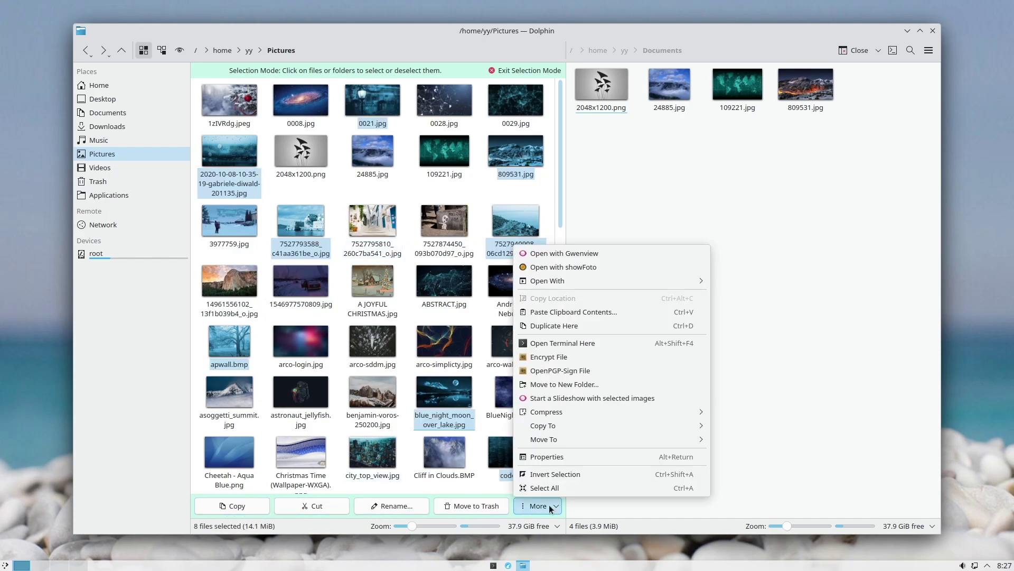
pyautogui.press('Escape')
pyautogui.press('F3')
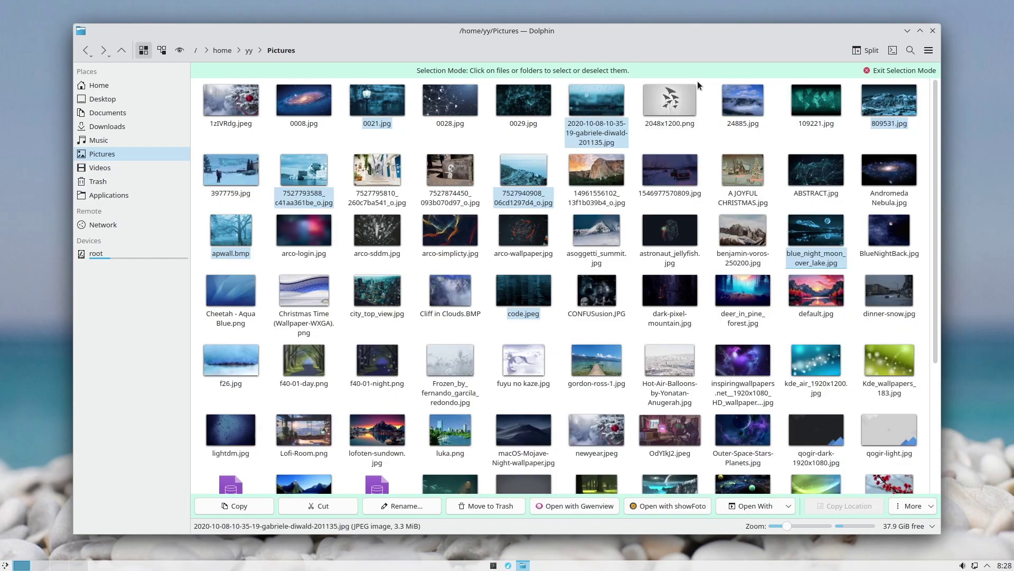
pyautogui.click(869, 68)
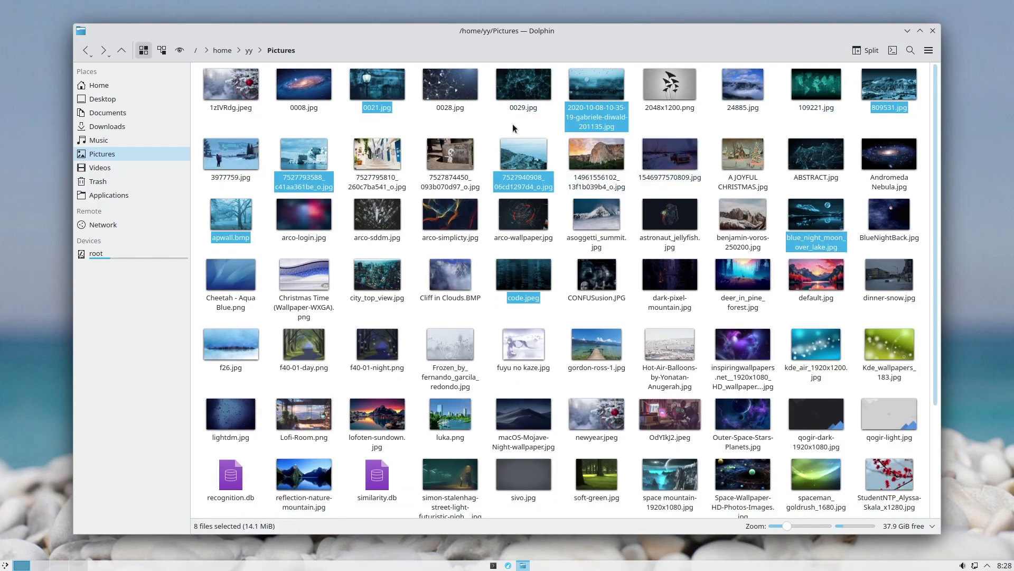
pyautogui.click(497, 140)
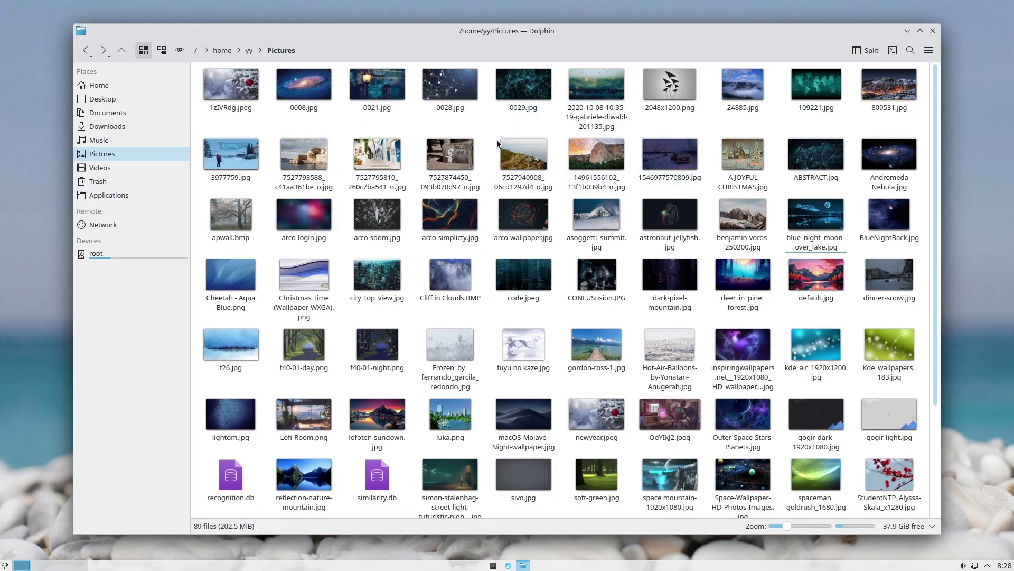
# Select six wallpapers including arco-wallpaper.jpg, deer_in_pine_forest.jpg, luka.png and arco-login.jpg
pyautogui.keyDown('ctrl'); pyautogui.click(450, 157); pyautogui.keyUp('ctrl')
pyautogui.keyDown('ctrl'); pyautogui.click(523, 215); pyautogui.keyUp('ctrl')
pyautogui.keyDown('ctrl'); pyautogui.click(743, 274); pyautogui.keyUp('ctrl')
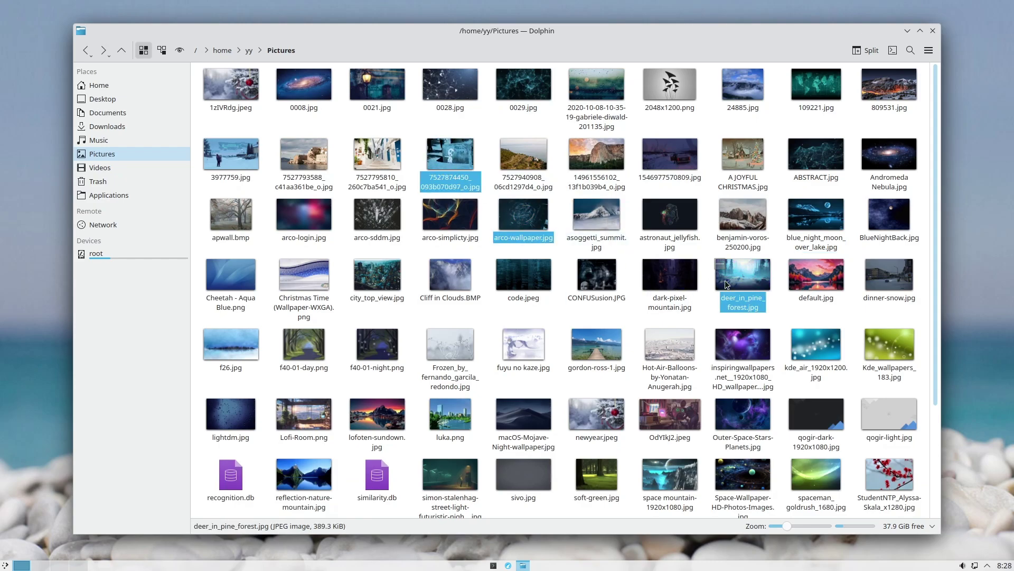
pyautogui.keyDown('ctrl'); pyautogui.click(450, 414); pyautogui.keyUp('ctrl')
pyautogui.keyDown('ctrl'); pyautogui.click(304, 275); pyautogui.keyUp('ctrl')
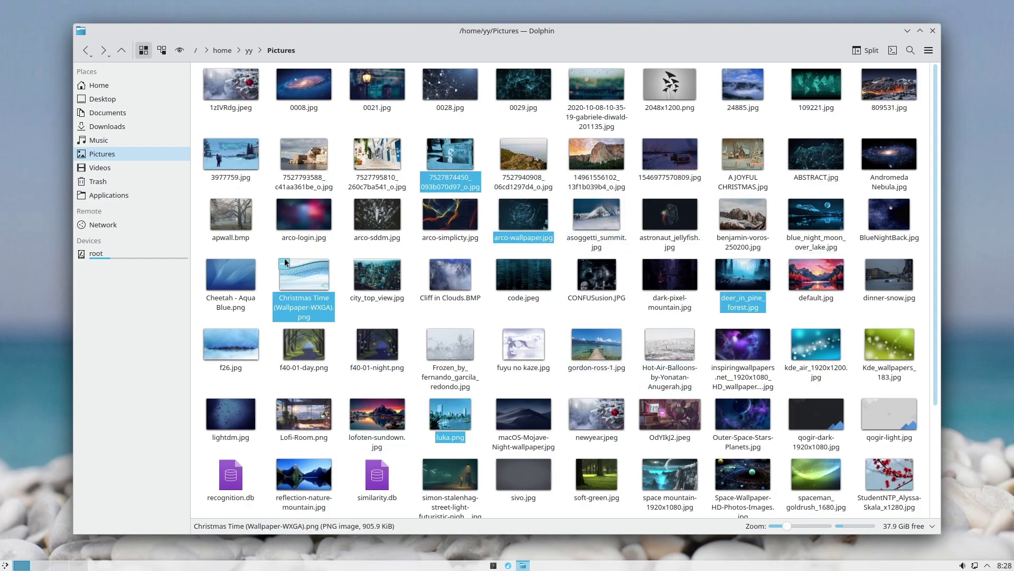
pyautogui.click(286, 197)
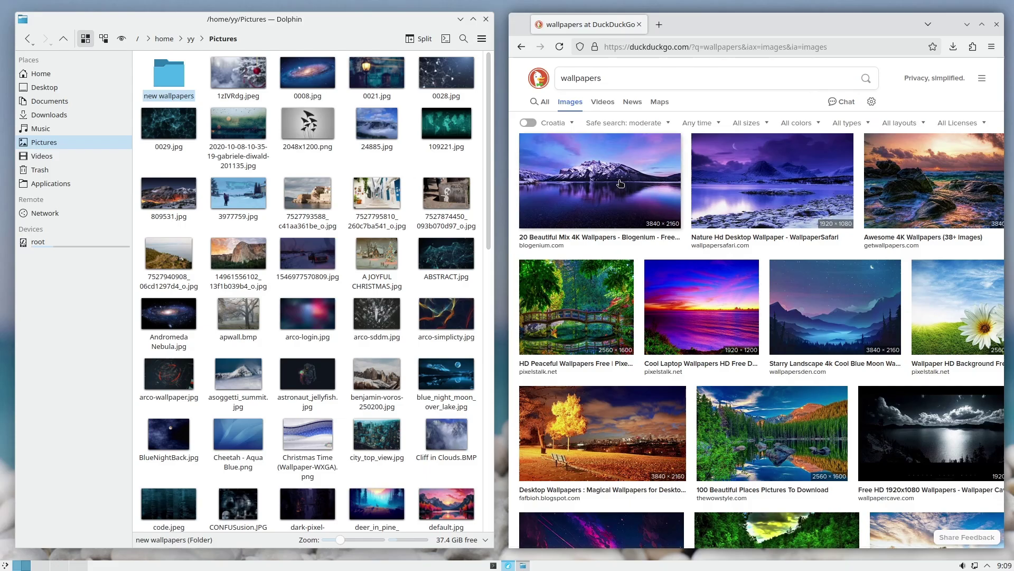
# Open new wallpapers and copy the Nature HD wallpaper into it from the browser
pyautogui.click(169, 74)
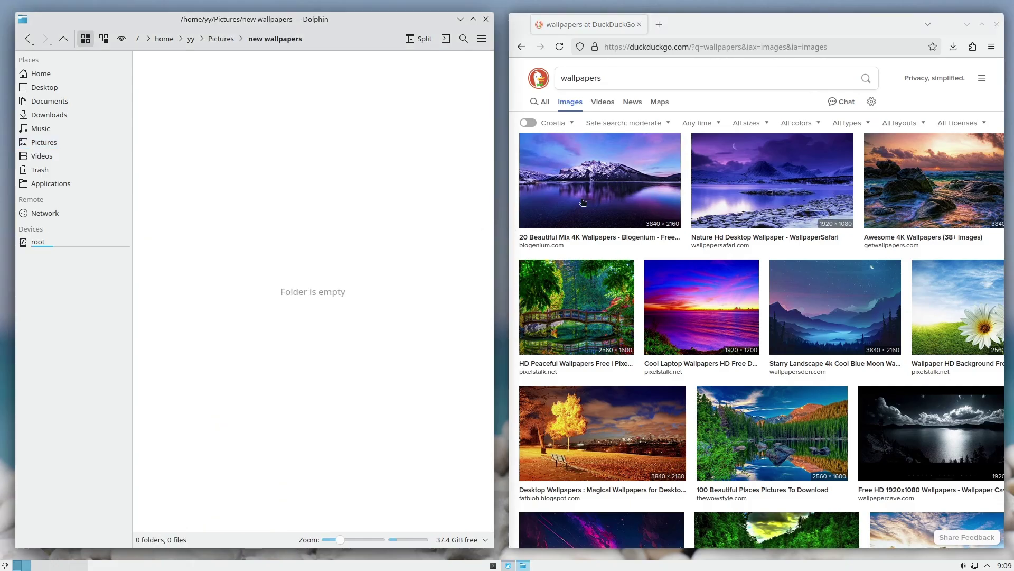
pyautogui.click(758, 167)
pyautogui.moveTo(556, 306); pyautogui.dragTo(276, 162)
pyautogui.click(449, 248)
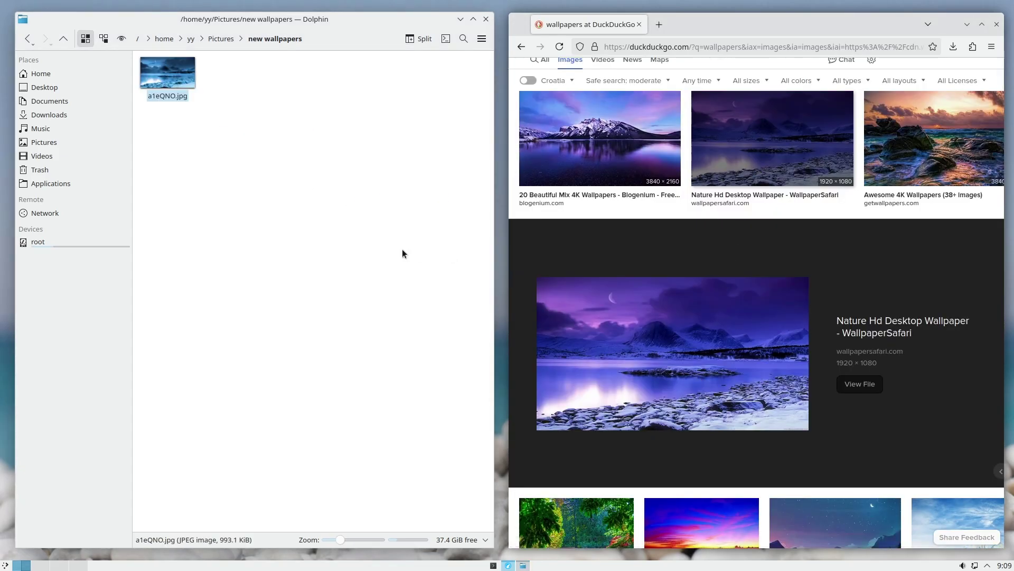
# View a1eQNO.jpg, then show its details in the Information panel
pyautogui.click(156, 79)
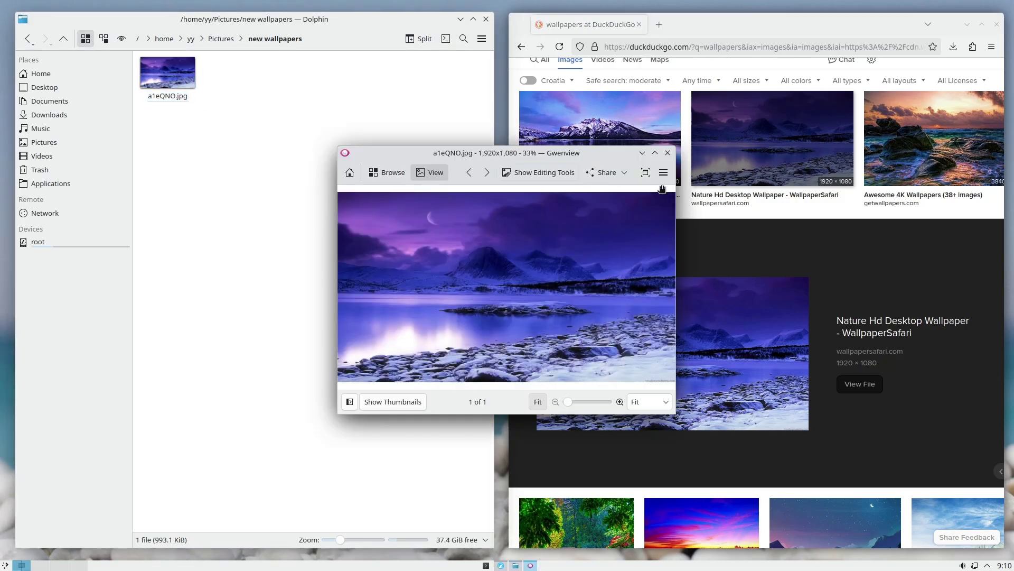
pyautogui.click(672, 142)
pyautogui.press('F11')
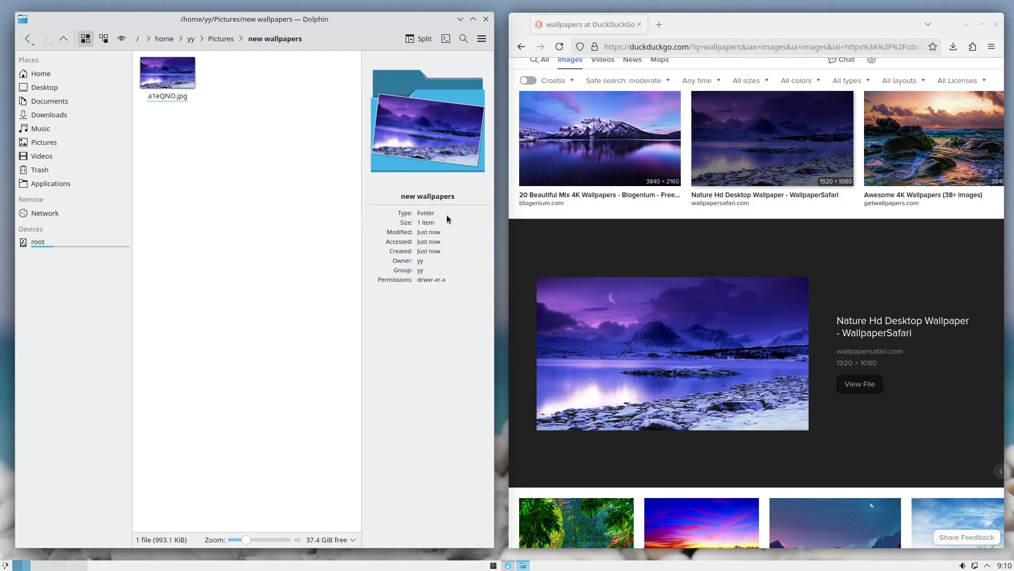
pyautogui.press('Right')
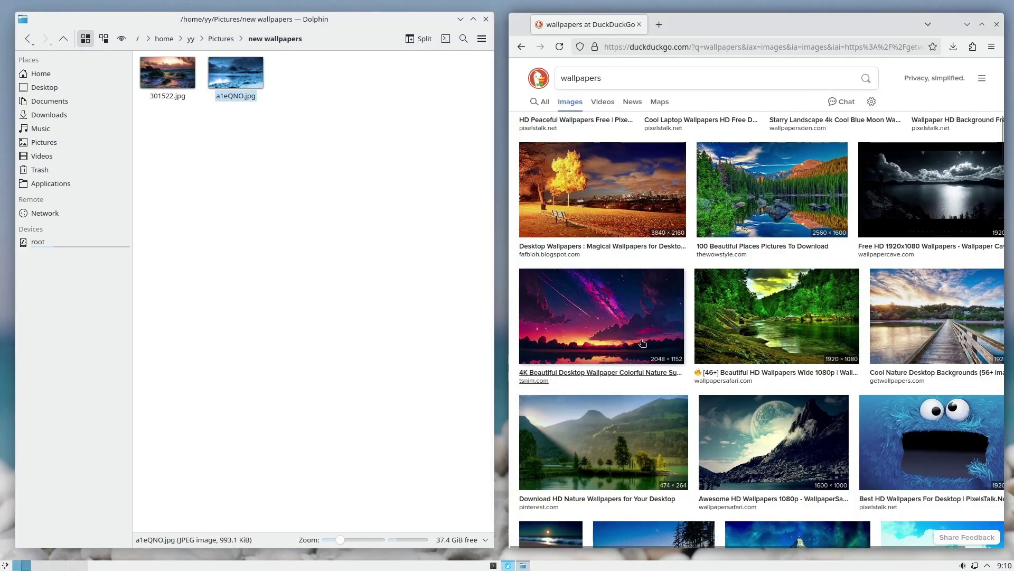
# Copy the 4K sunset, HD nature and Awesome HD wallpapers from the browser into the folder
pyautogui.click(613, 315)
pyautogui.moveTo(700, 372); pyautogui.dragTo(358, 207)
pyautogui.click(402, 225)
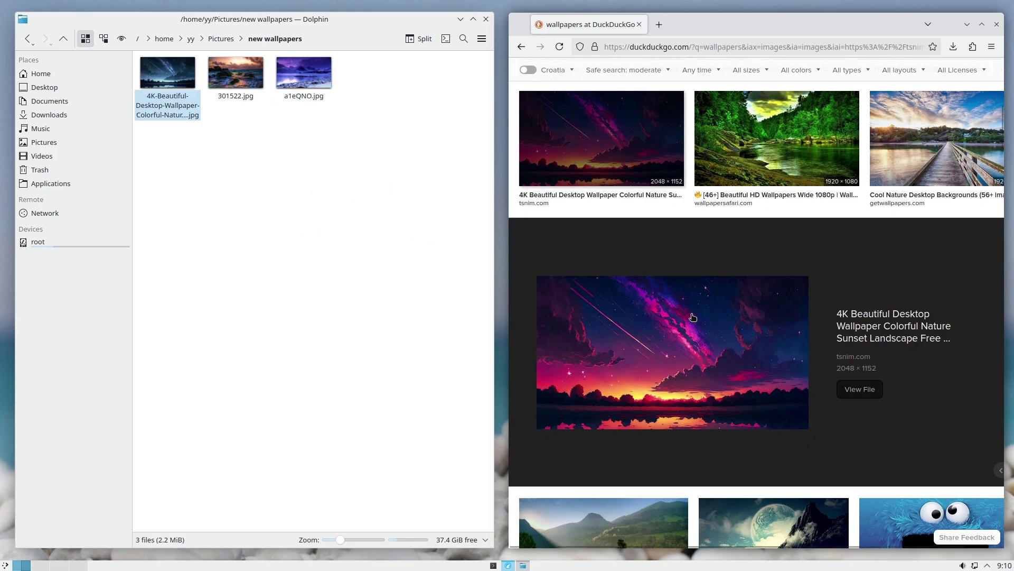
pyautogui.scroll(-3, 822, 373)
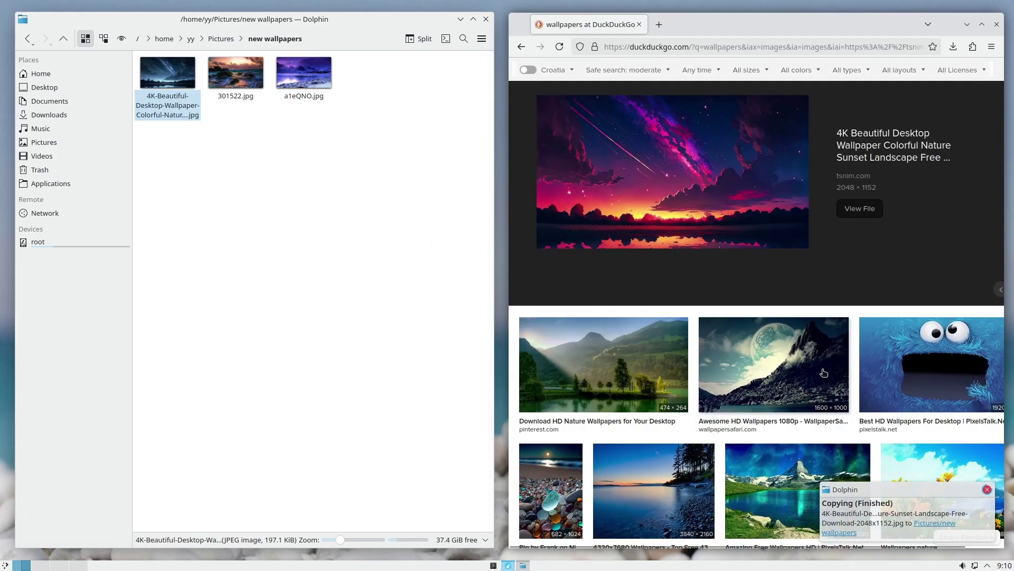
pyautogui.click(669, 403)
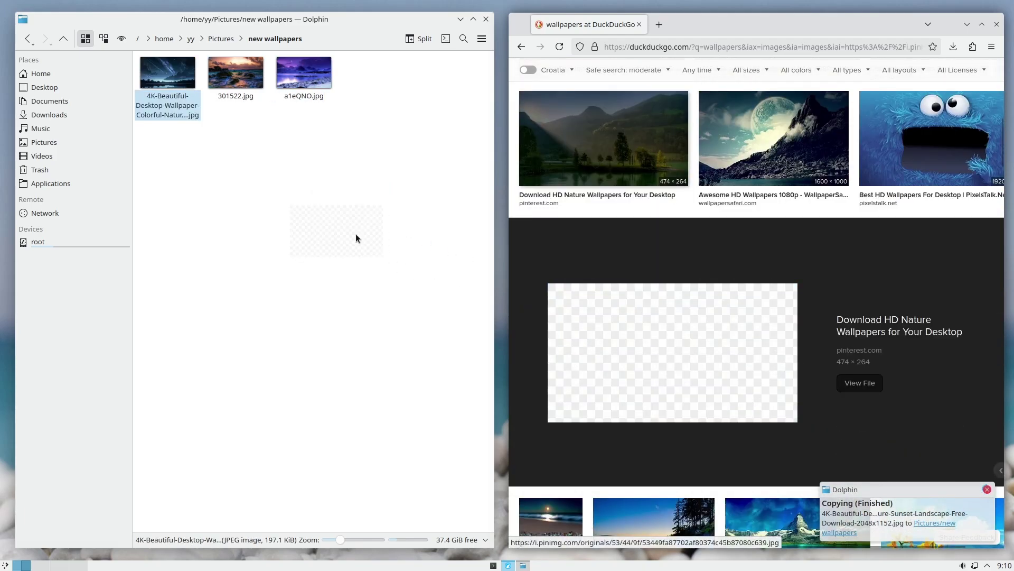
pyautogui.moveTo(356, 238); pyautogui.dragTo(356, 238)
pyautogui.click(774, 138)
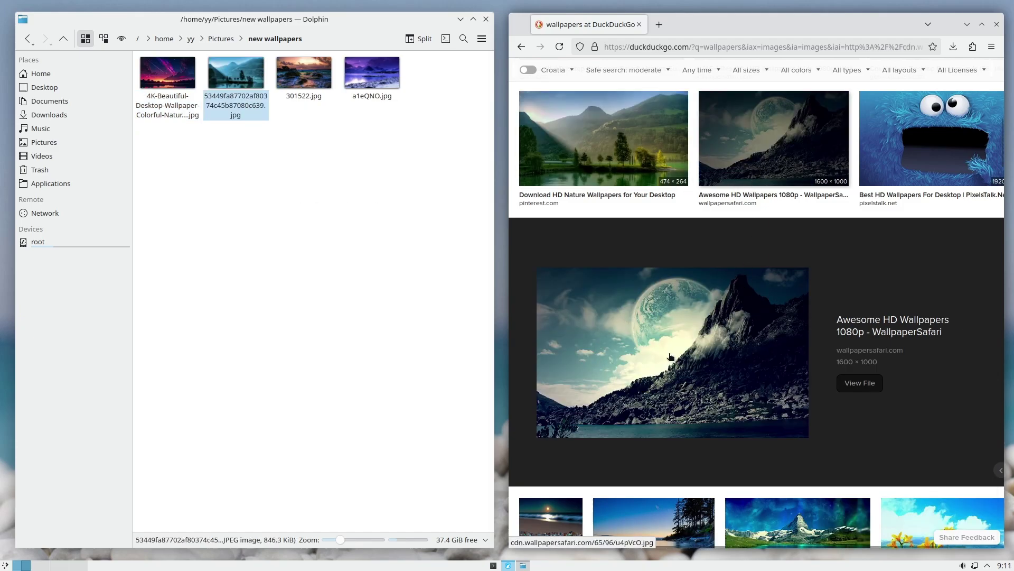
pyautogui.moveTo(670, 357); pyautogui.dragTo(344, 206)
pyautogui.click(383, 229)
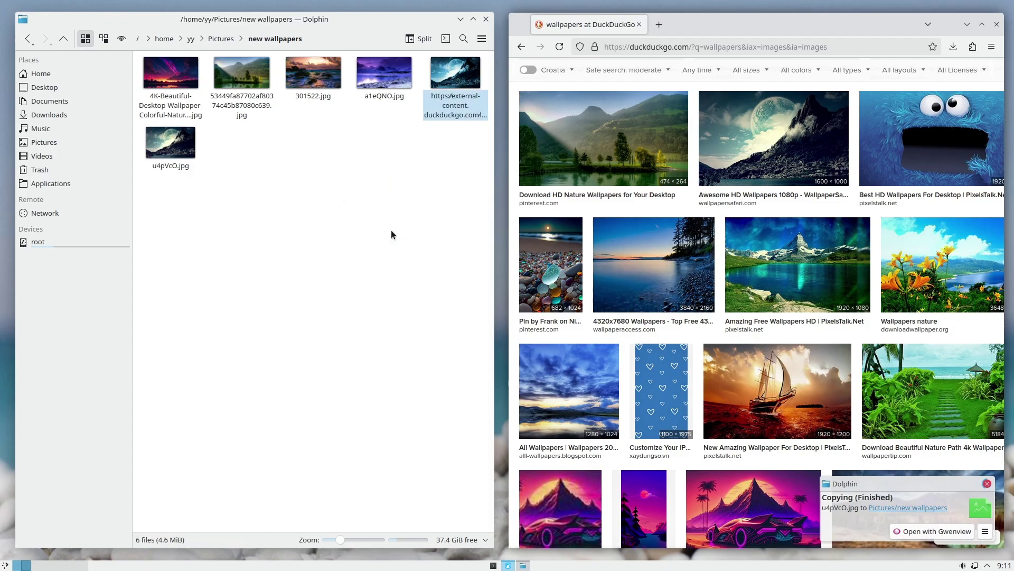
# Toggle the Information panel with F11 and bring up the selected file's context menu
pyautogui.press('F11')
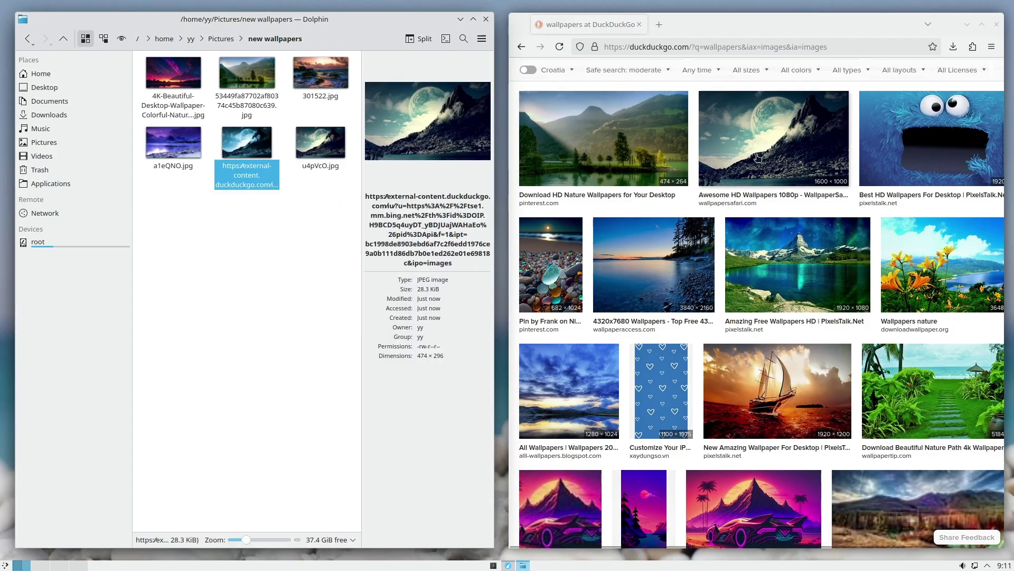
pyautogui.press('F11')
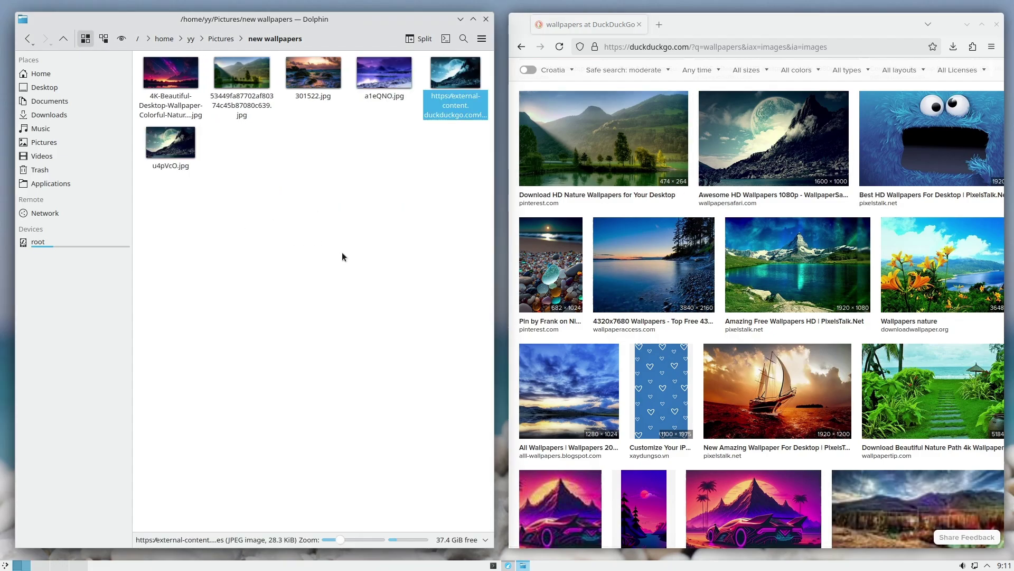
pyautogui.rightClick(435, 78)
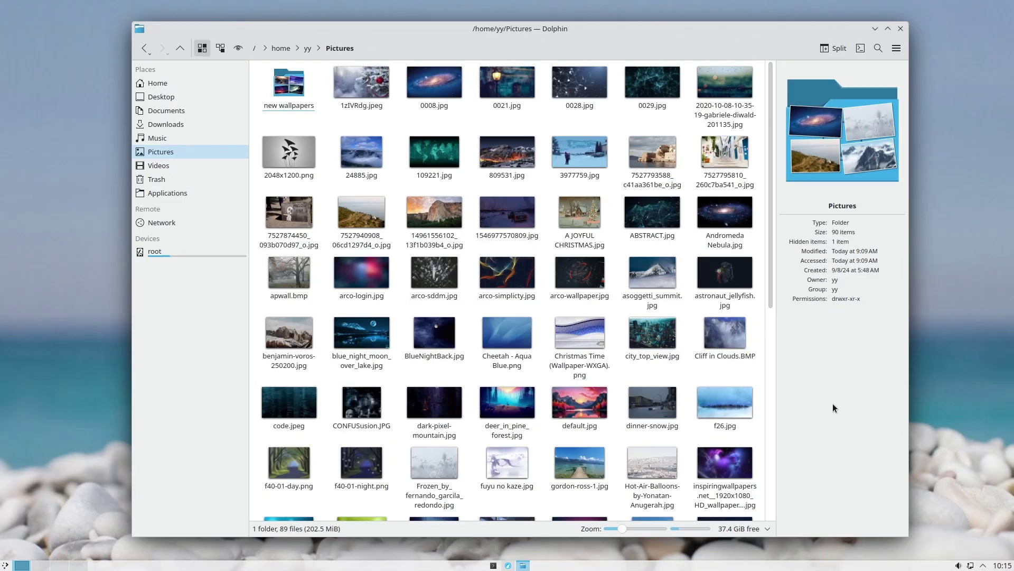
# Search Pictures for '.png' with the type filter at Any Type, and save the search to Places
pyautogui.click(878, 48)
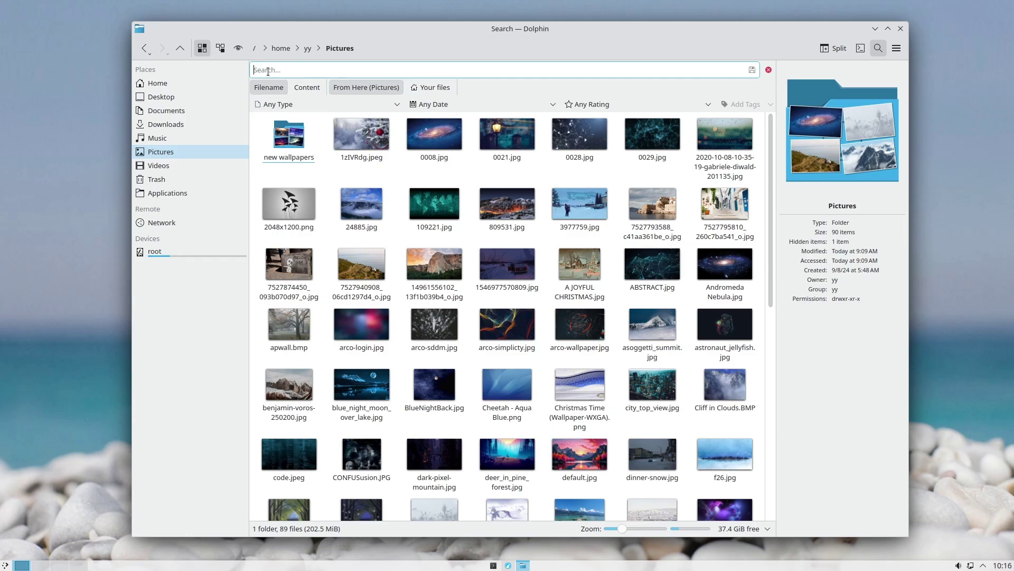
pyautogui.write('.png')
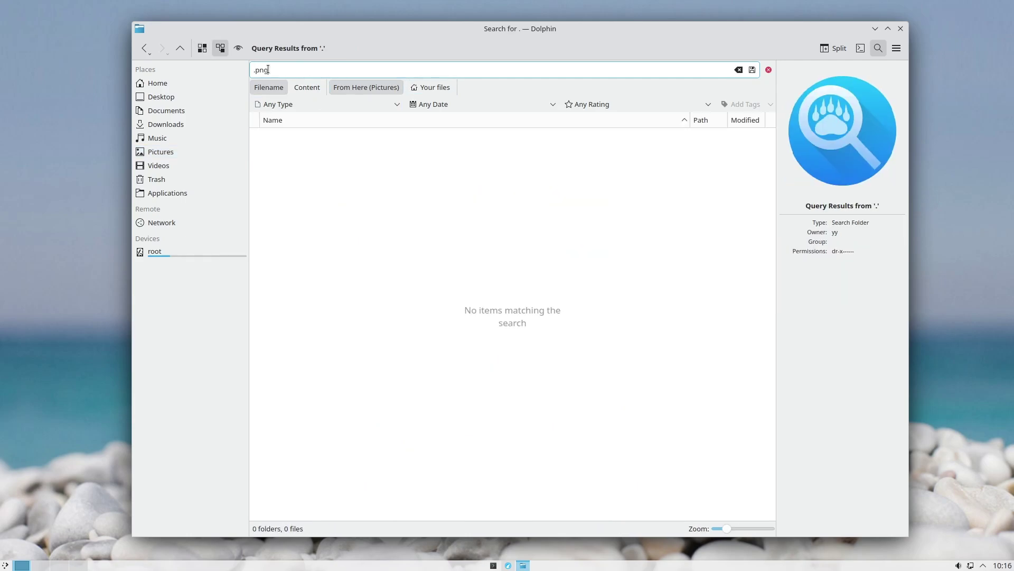
pyautogui.click(399, 107)
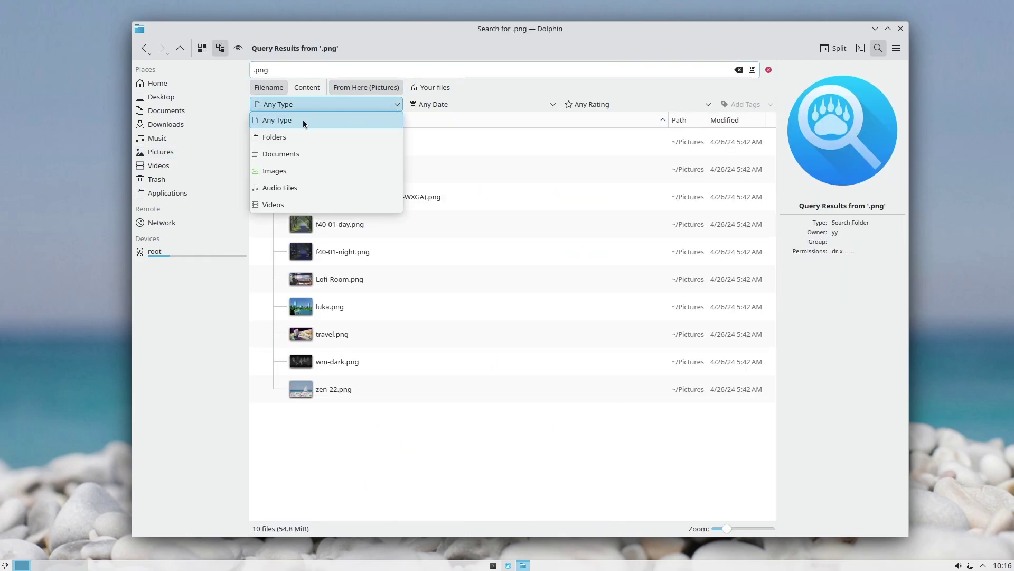
pyautogui.click(402, 111)
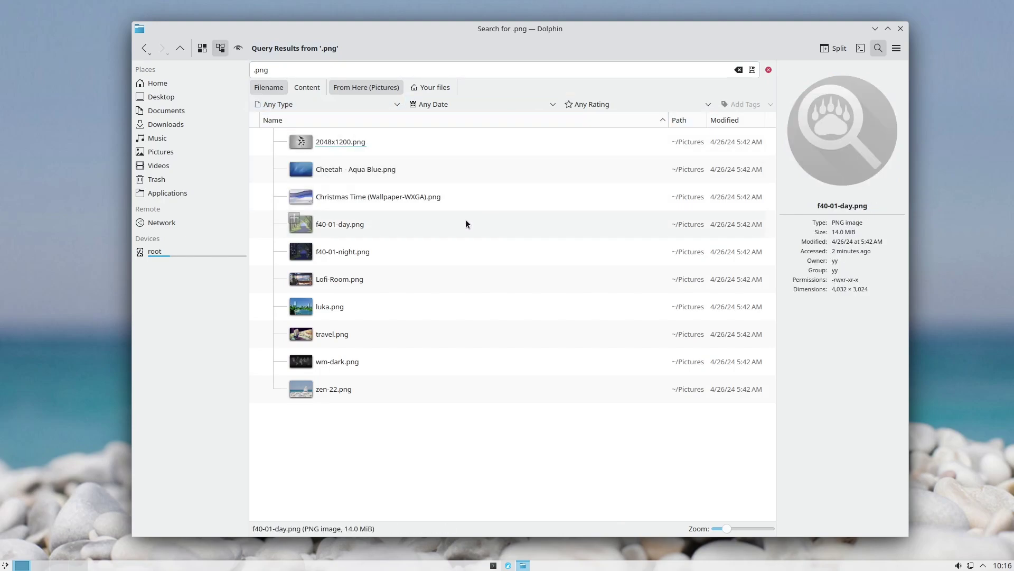
pyautogui.click(752, 70)
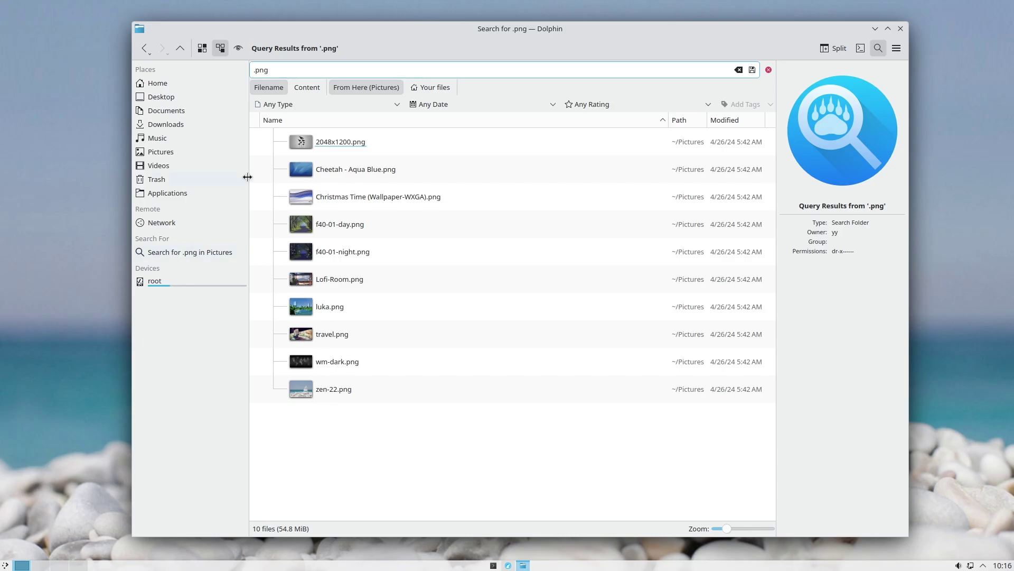
# Visit Downloads, reopen the saved .png search, and inspect the column options without changing them
pyautogui.click(183, 124)
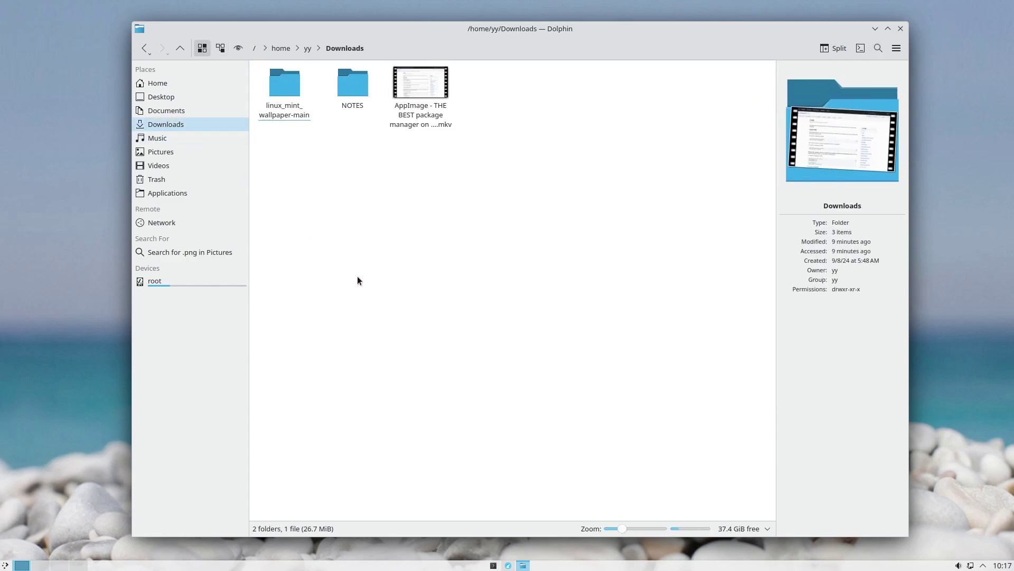
pyautogui.click(185, 252)
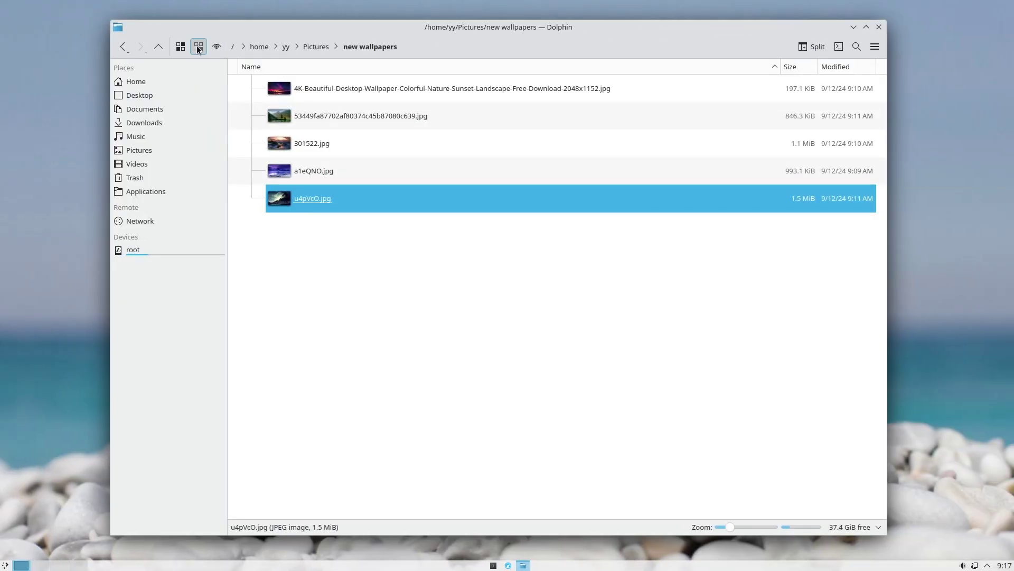
pyautogui.rightClick(459, 68)
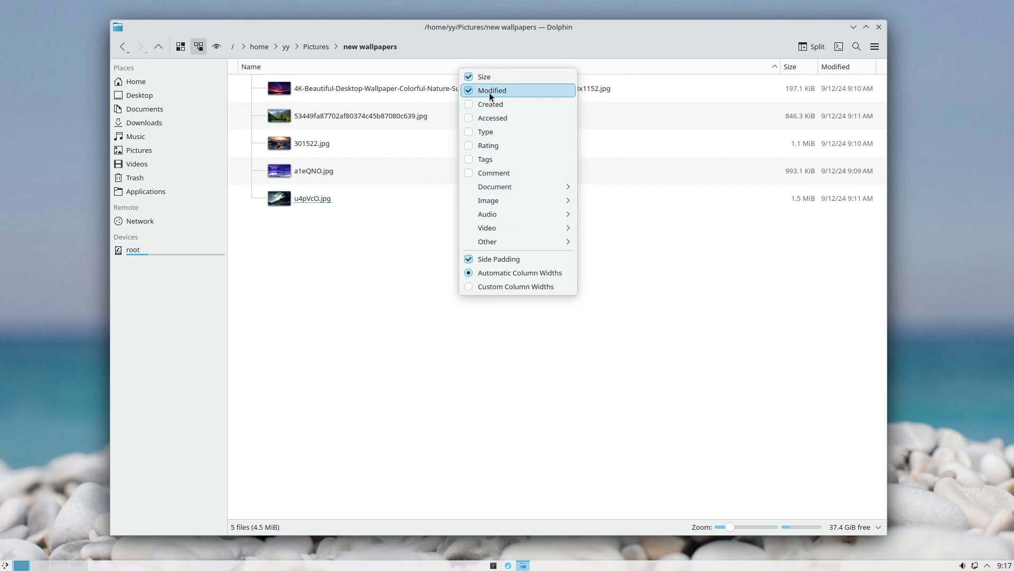
pyautogui.moveTo(506, 188)
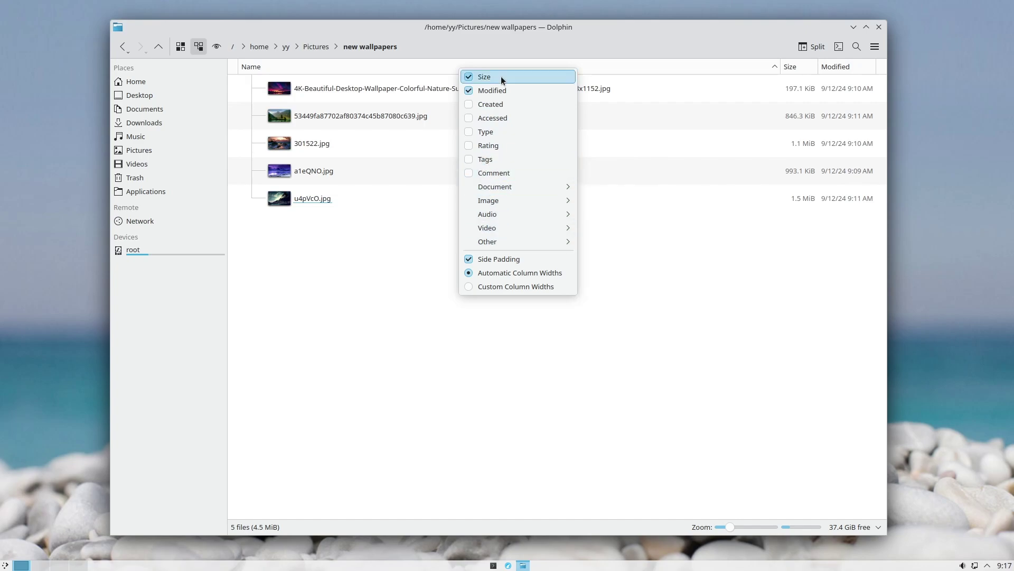
pyautogui.press('Escape')
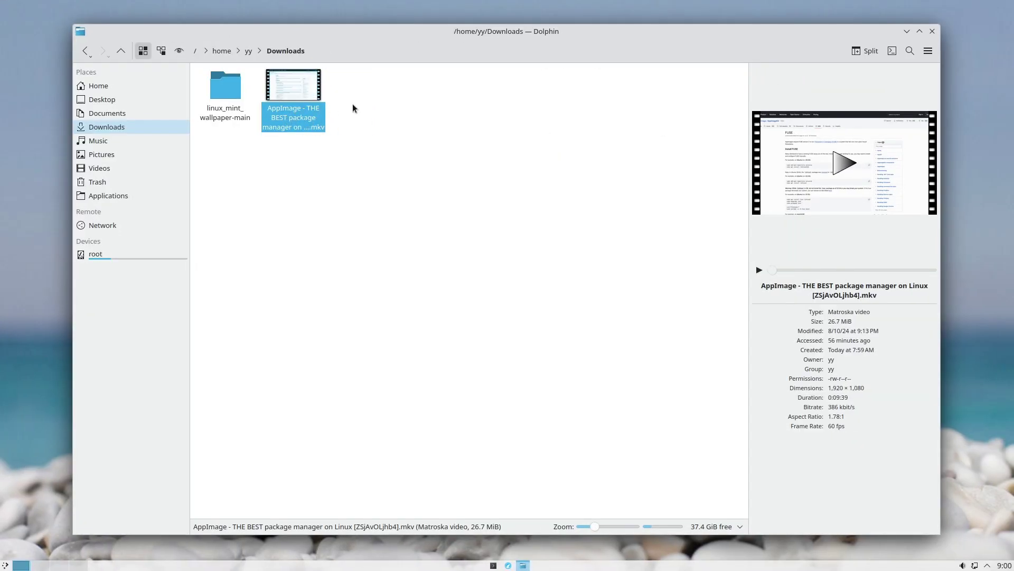
# Play the AppImage video preview, skip ahead twice along its seek bar, then select the Fedora ISO
pyautogui.click(843, 167)
pyautogui.click(637, 460)
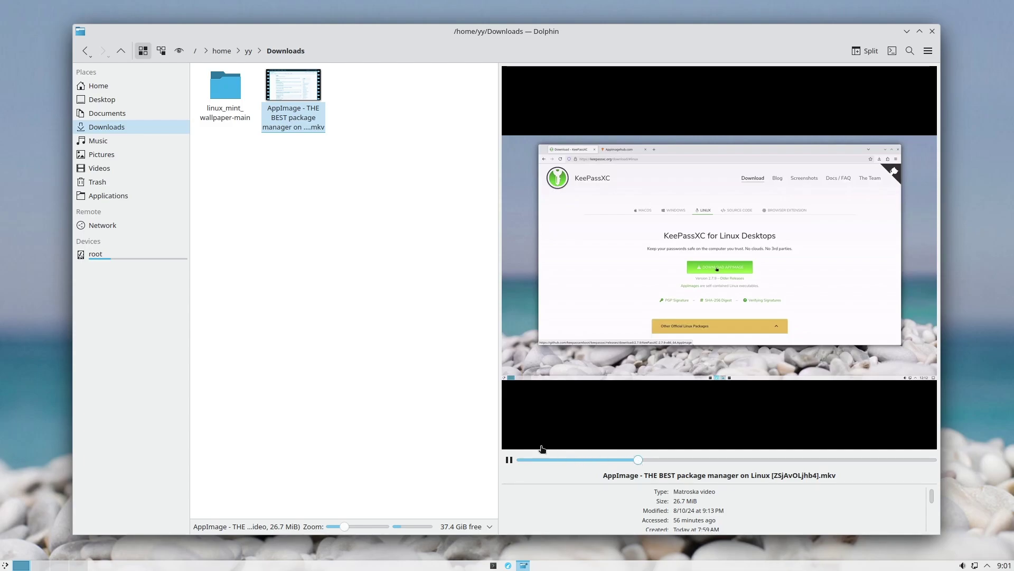
pyautogui.click(702, 460)
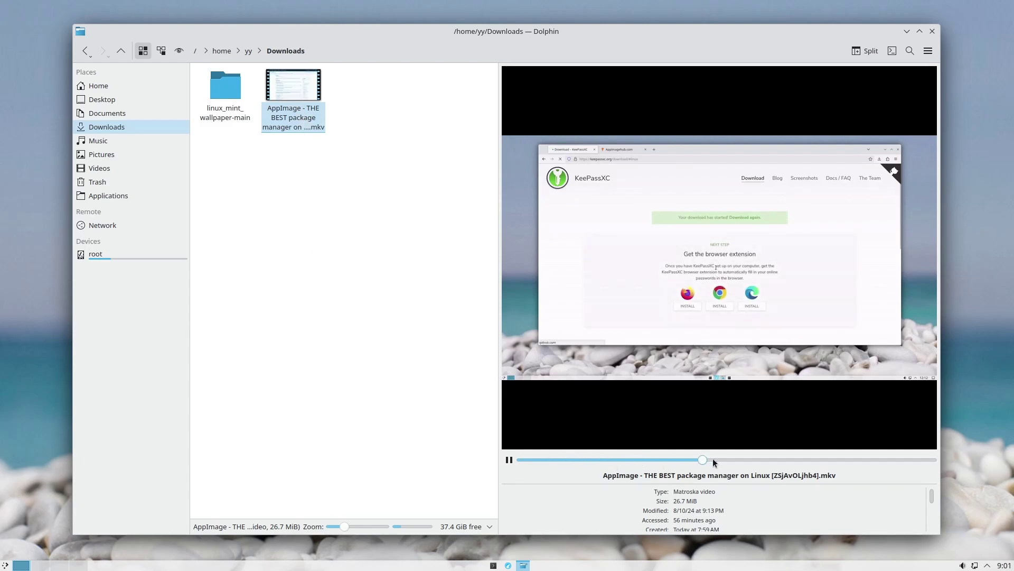
pyautogui.click(790, 458)
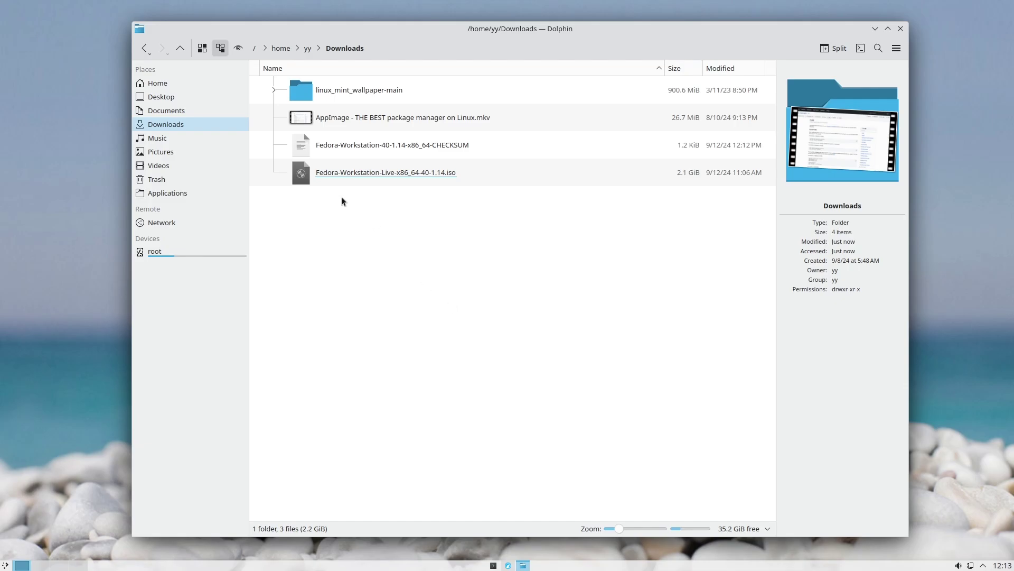
pyautogui.click(408, 176)
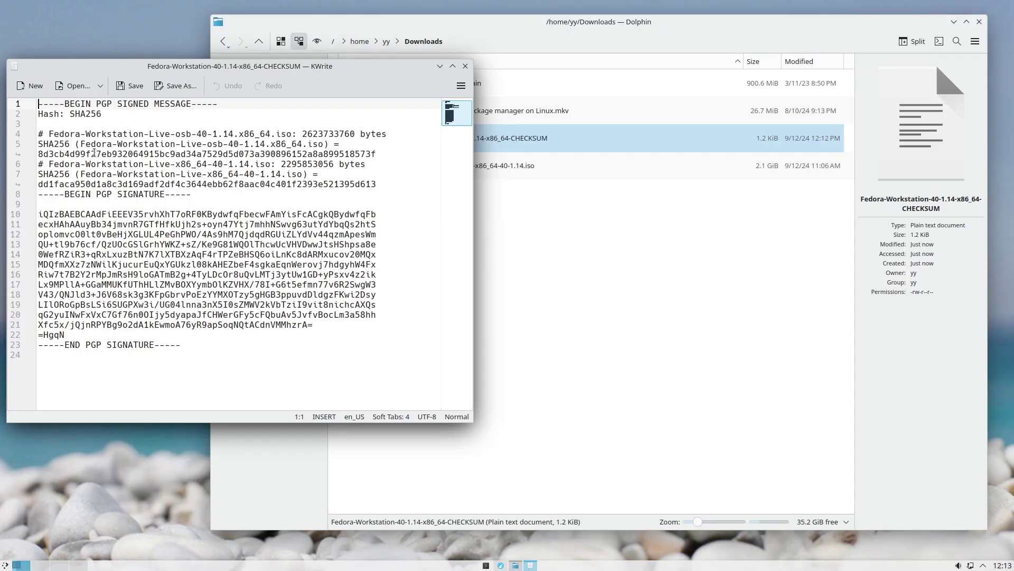
# Open the Checksums tab in the Fedora ISO's Properties
pyautogui.click(532, 34)
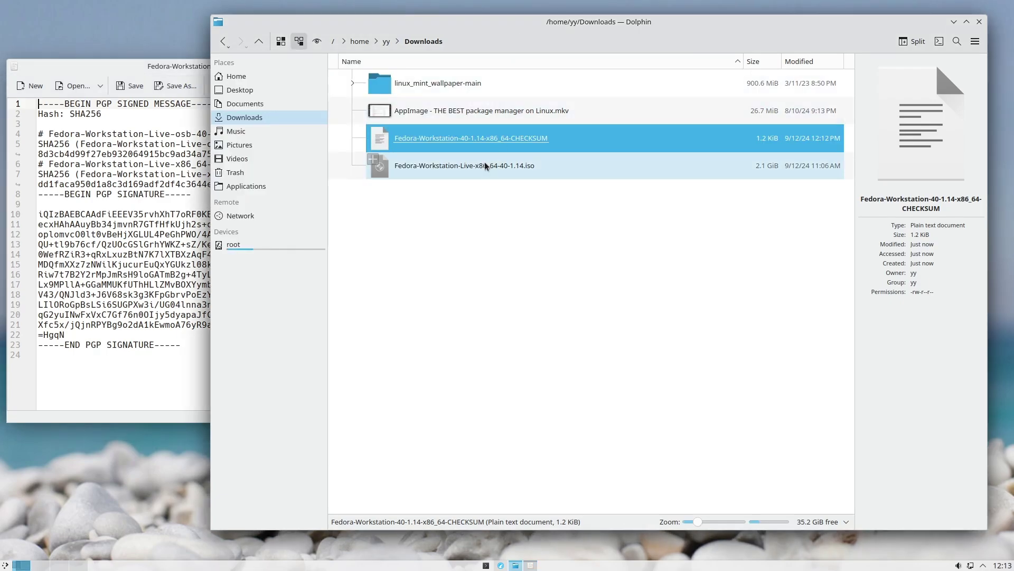
pyautogui.click(426, 167)
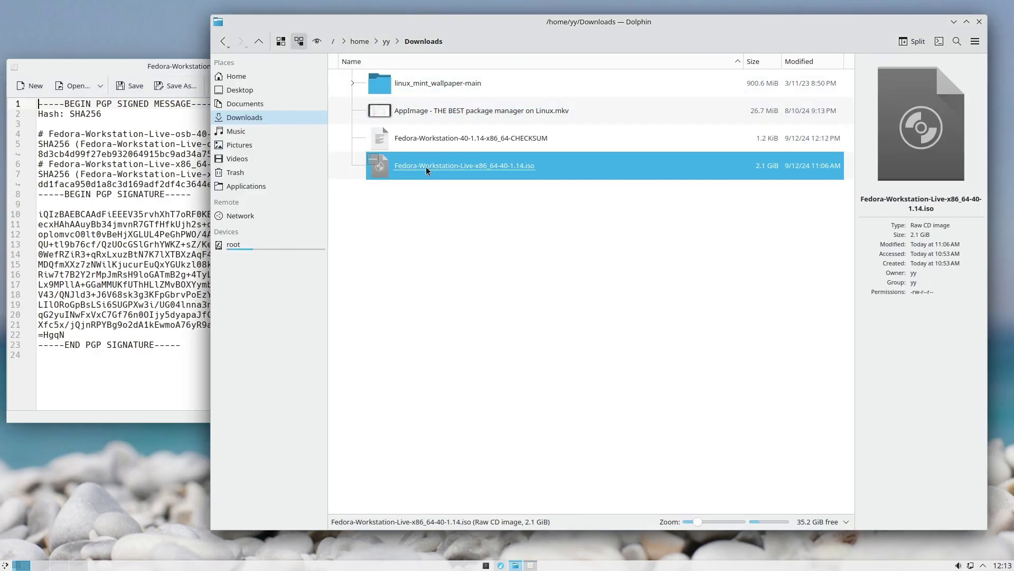
pyautogui.rightClick(426, 167)
pyautogui.click(462, 415)
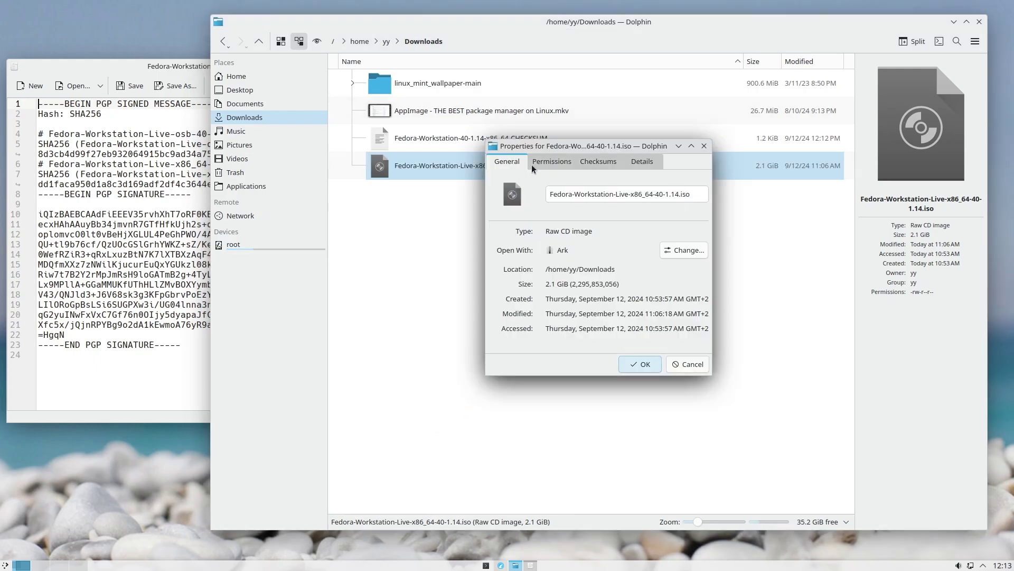
pyautogui.click(600, 162)
# Paste the SHA256 hash from the CHECKSUM file and calculate the ISO's SHA256 checksum
pyautogui.doubleClick(151, 184)
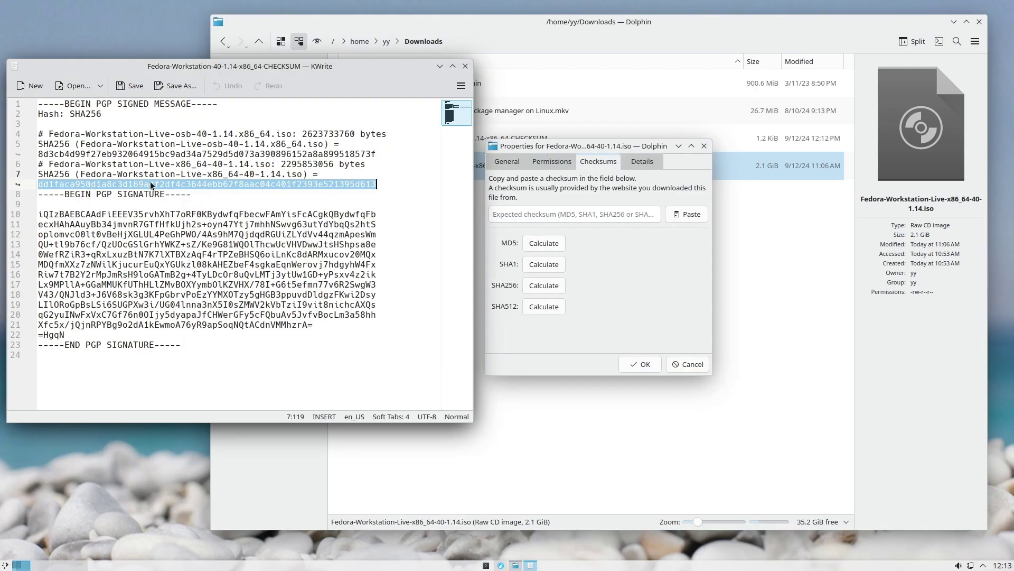
pyautogui.rightClick(151, 184)
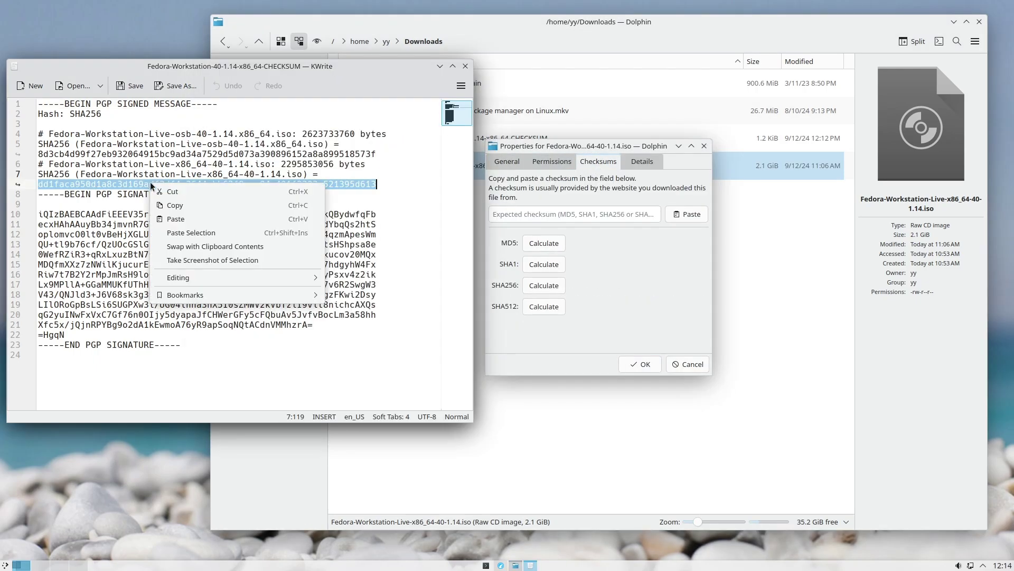
pyautogui.click(191, 208)
pyautogui.click(592, 214)
pyautogui.click(687, 214)
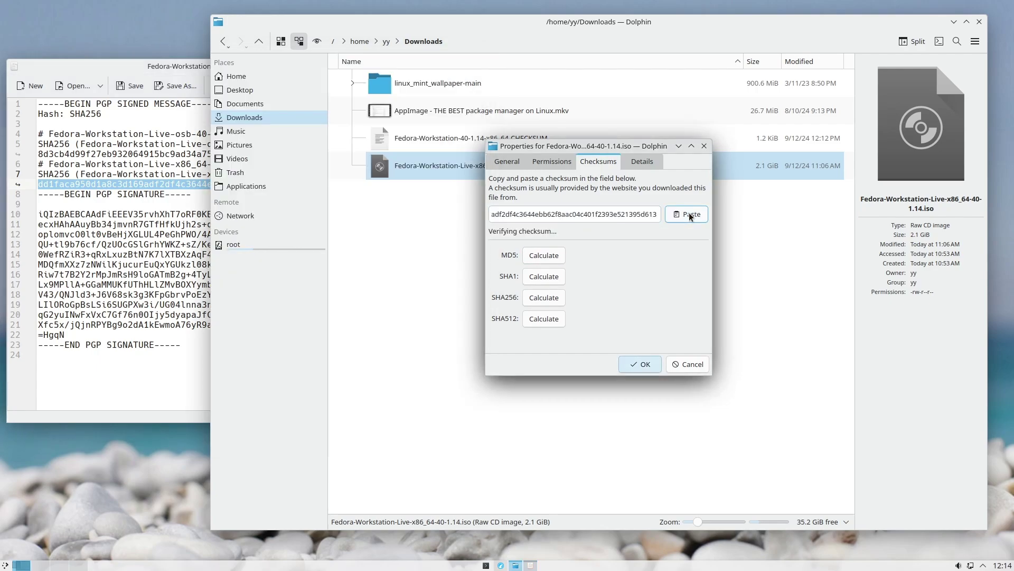
pyautogui.click(549, 298)
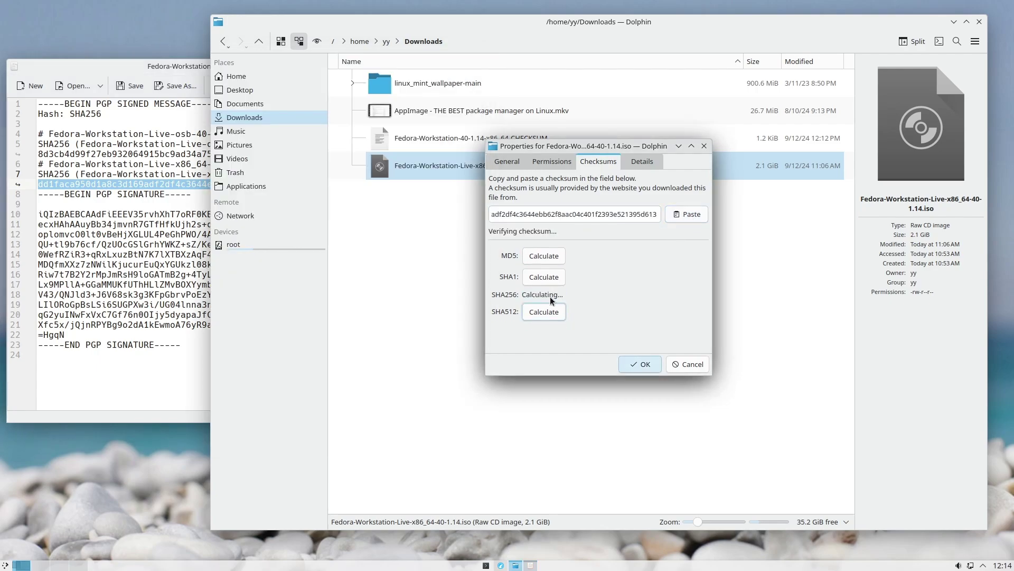
pyautogui.click(46, 174)
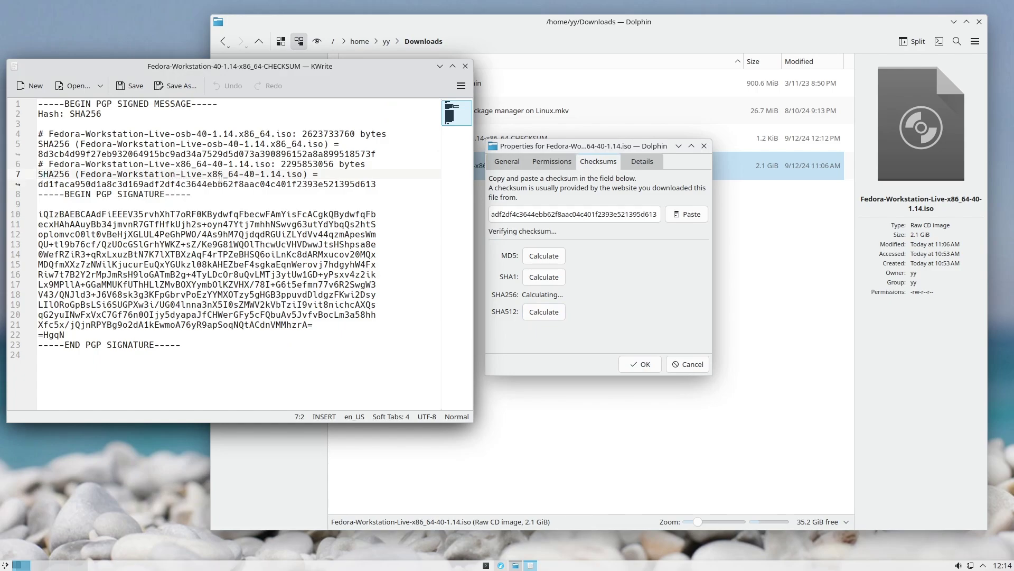
pyautogui.click(503, 20)
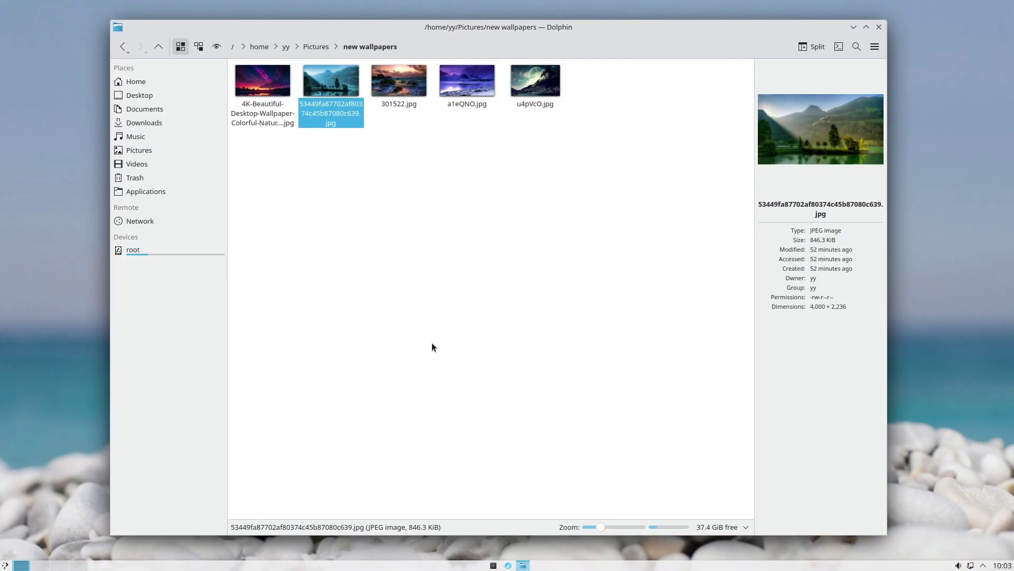
pyautogui.press('F4')
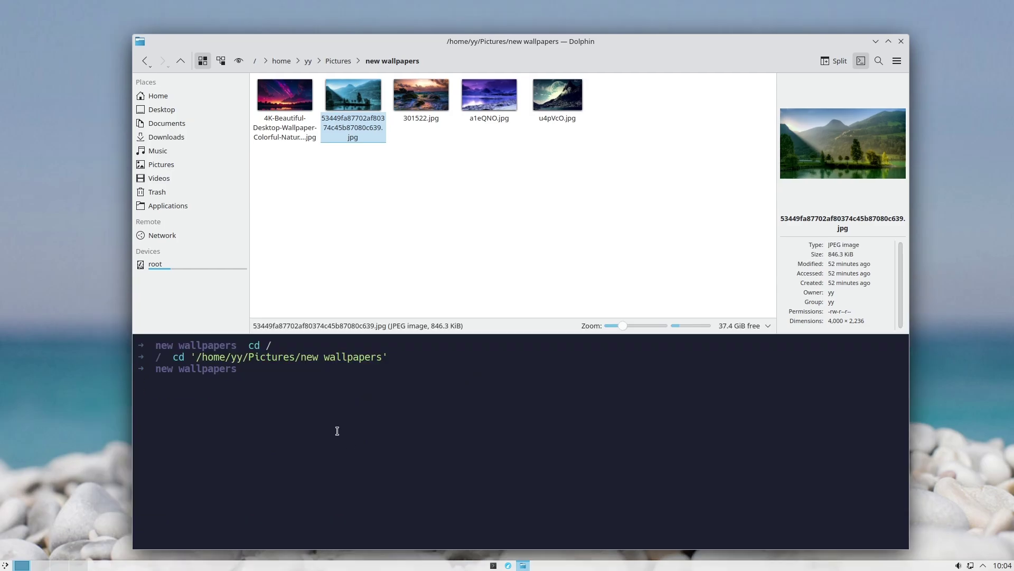
# Enlarge the terminal panel and show it following Downloads and Documents
pyautogui.moveTo(475, 363); pyautogui.dragTo(497, 378)
pyautogui.click(166, 137)
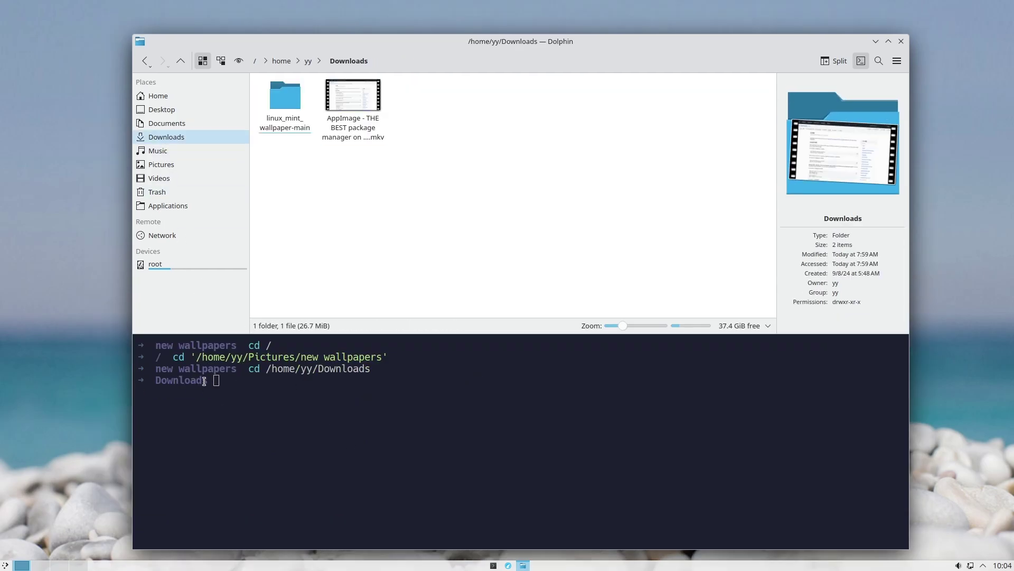
pyautogui.click(166, 124)
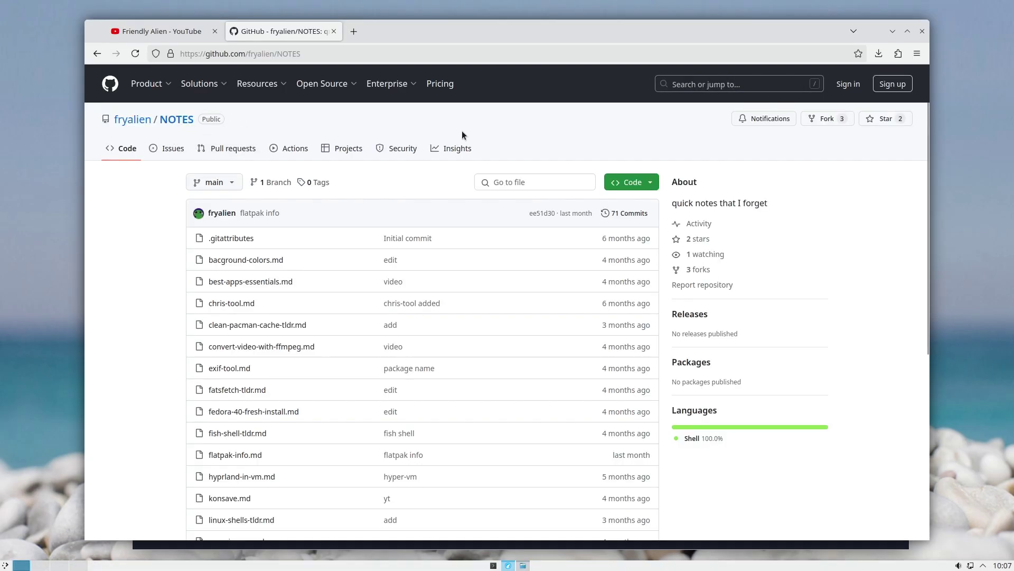
# Copy the NOTES repository's HTTPS clone URL in Firefox and return to Dolphin
pyautogui.click(649, 182)
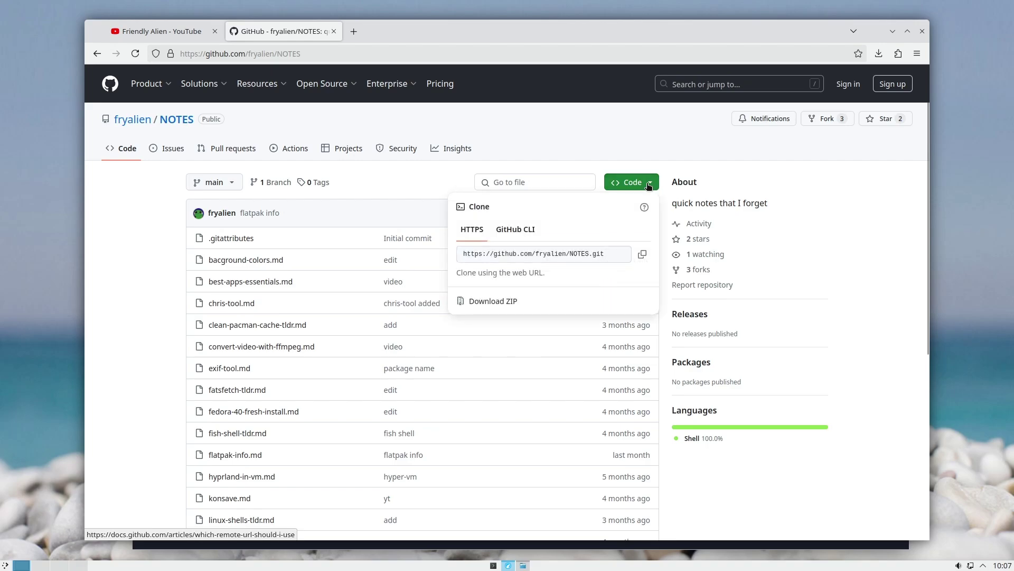
pyautogui.click(643, 254)
pyautogui.hotkey('alt', 'Tab')
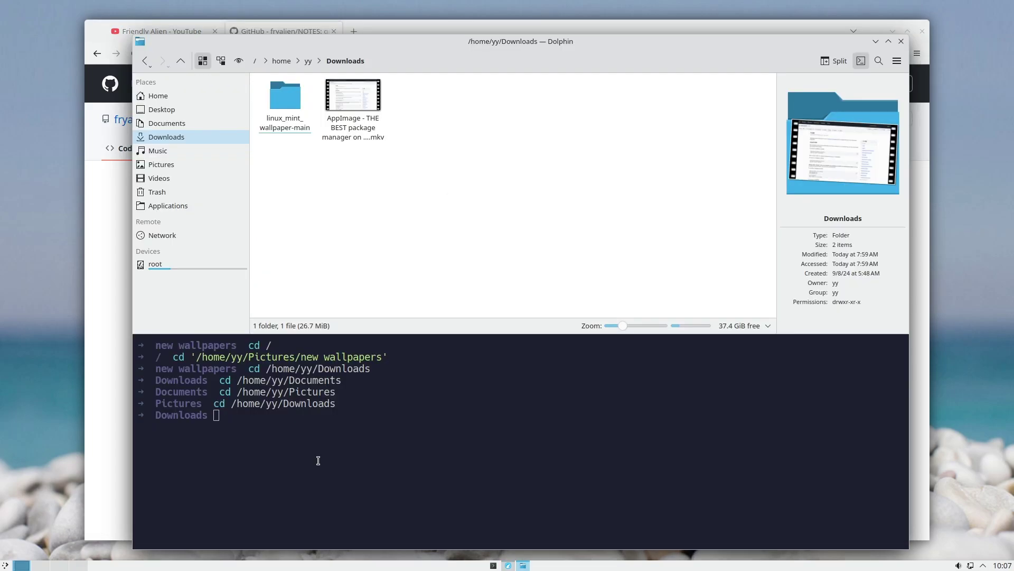
# Run 'git clone' with the pasted NOTES URL in the terminal panel, then hide the panel
pyautogui.write('git clone')
pyautogui.hotkey('ctrl', 'shift', 'v')
pyautogui.press('Return')
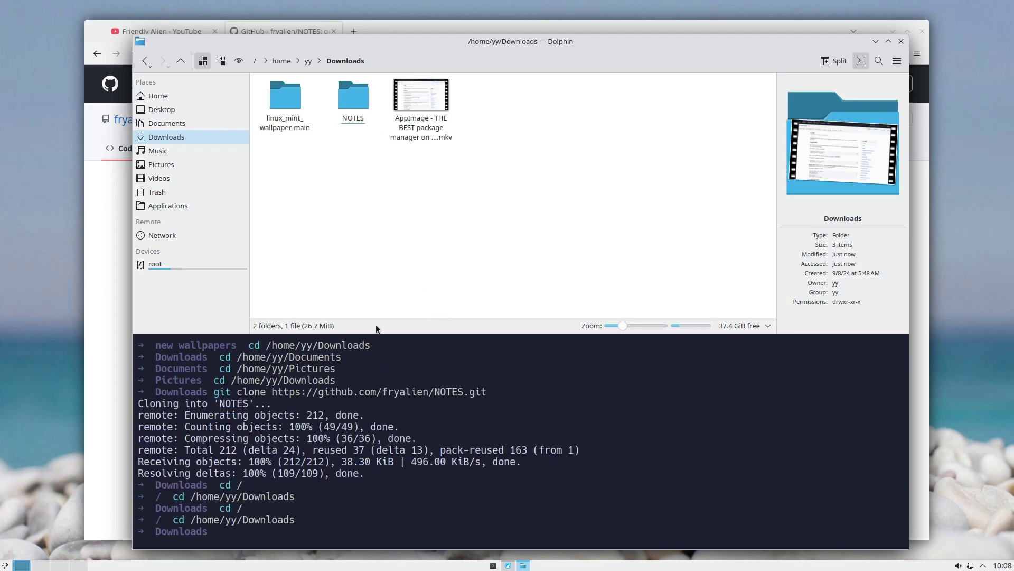
pyautogui.press('F4')
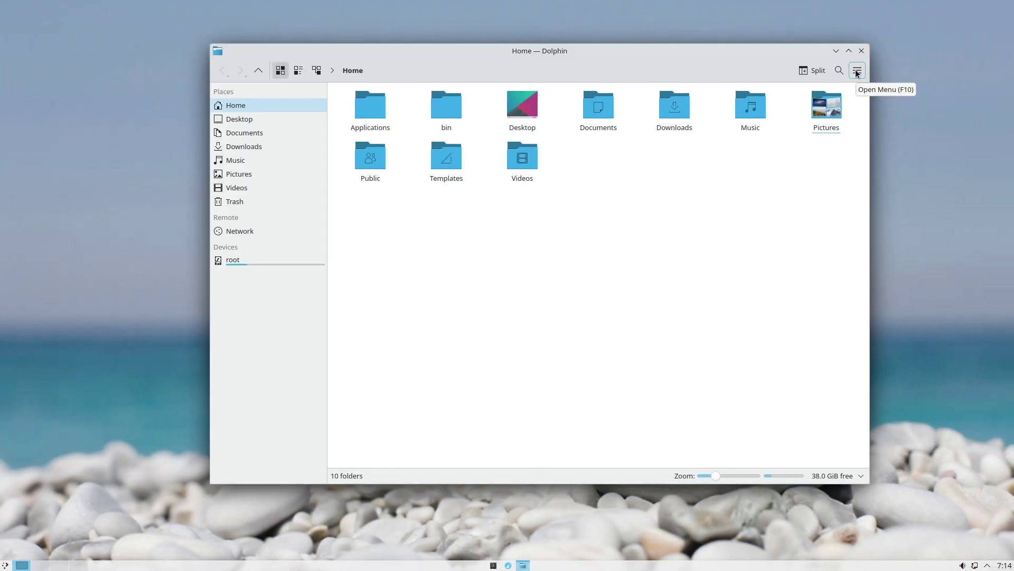
# Give Create Folder the custom shortcut F10, reassigning it from Open Menu, and save
pyautogui.click(857, 72)
pyautogui.moveTo(888, 277)
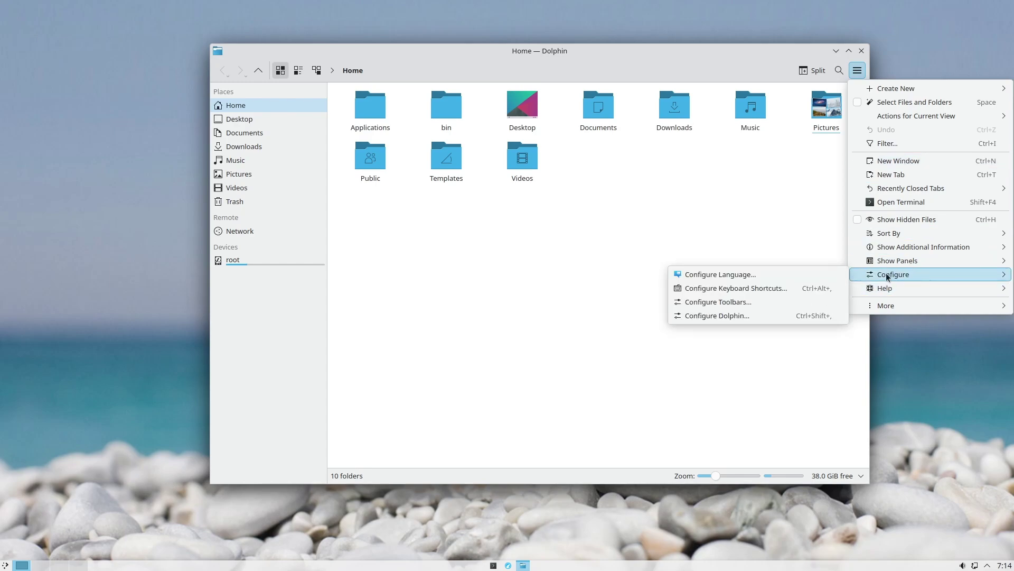
pyautogui.click(725, 288)
pyautogui.write('create')
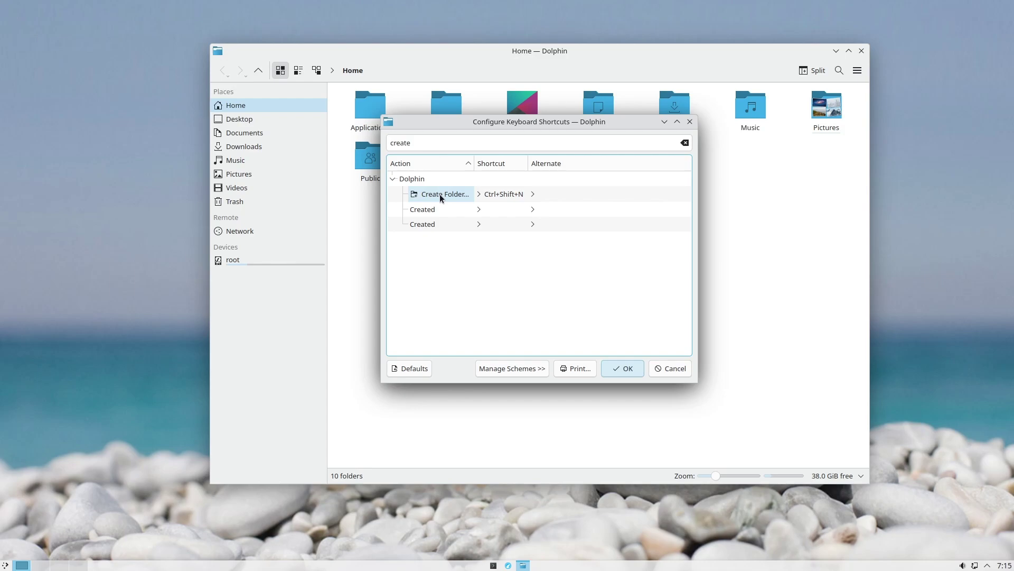
pyautogui.click(504, 196)
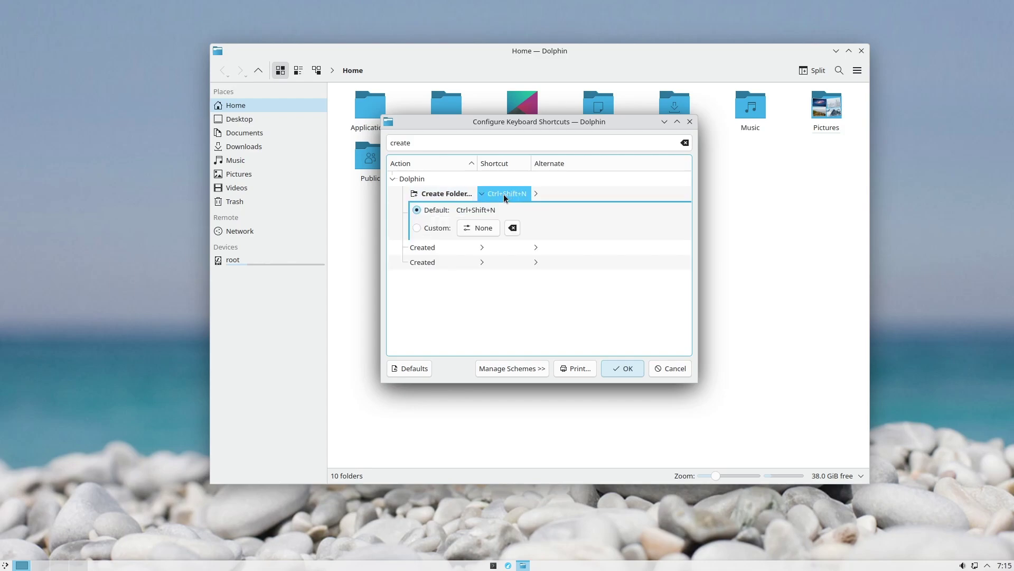
pyautogui.click(417, 228)
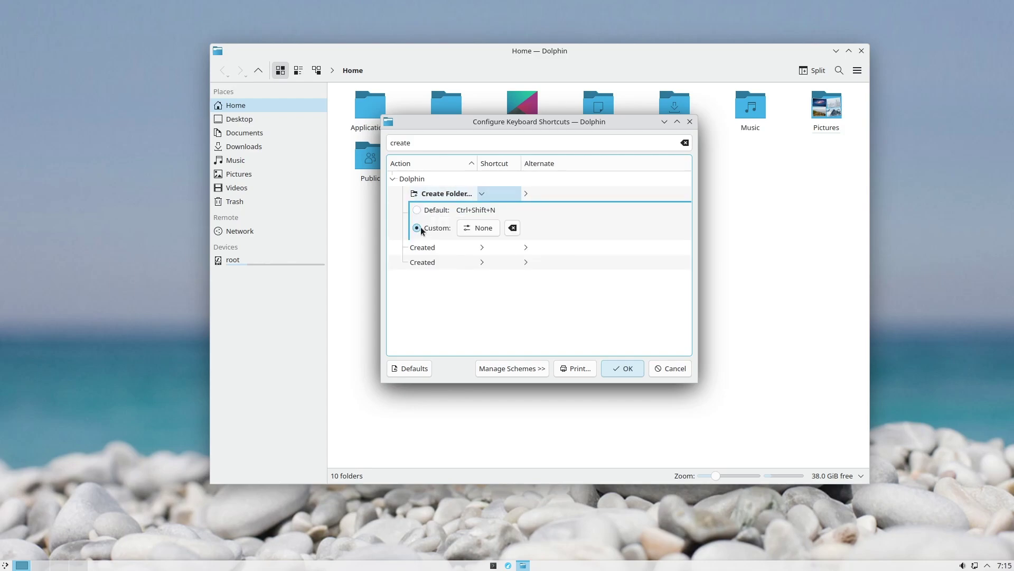
pyautogui.click(474, 229)
pyautogui.press('F10')
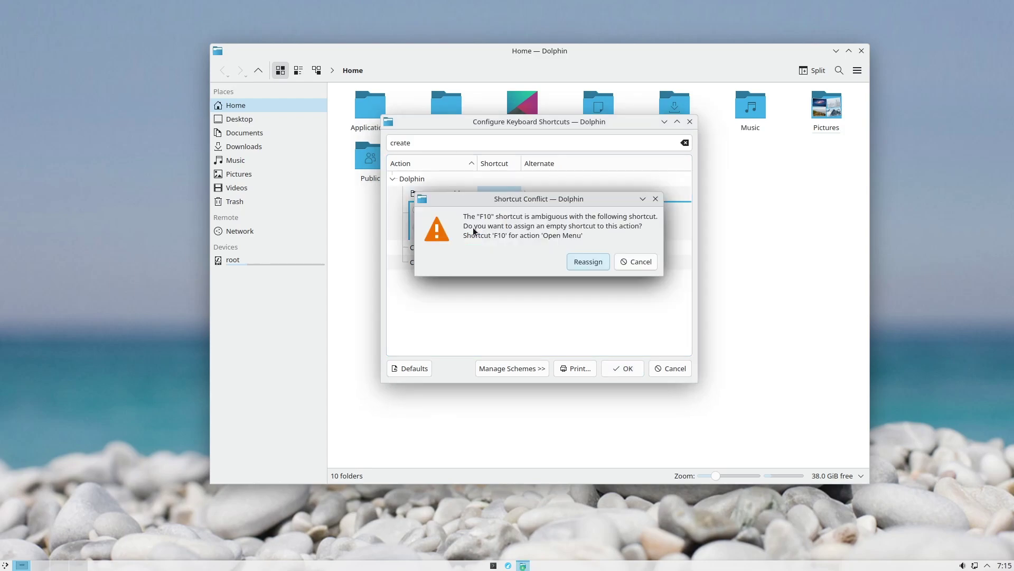
pyautogui.click(607, 264)
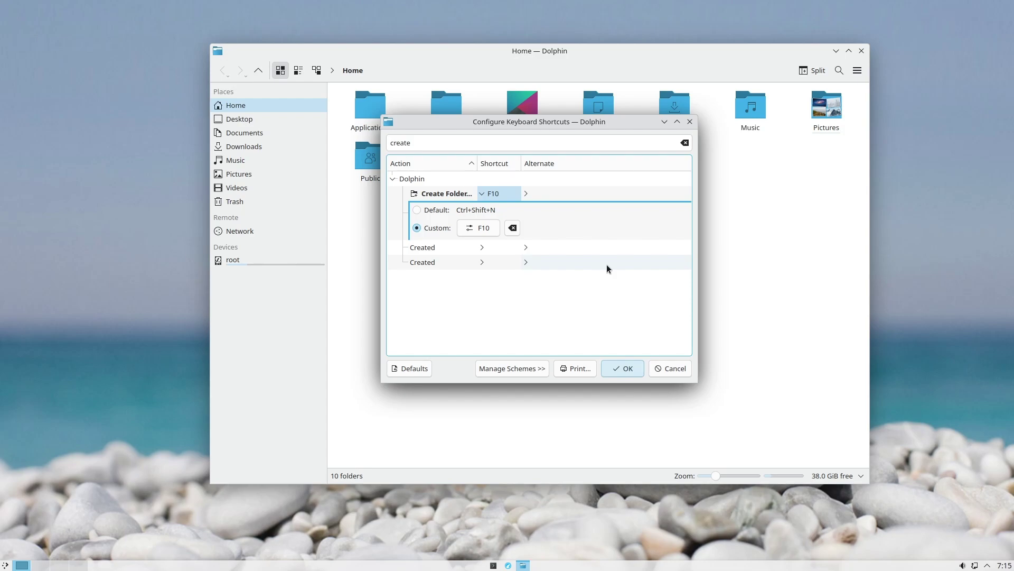
pyautogui.click(628, 371)
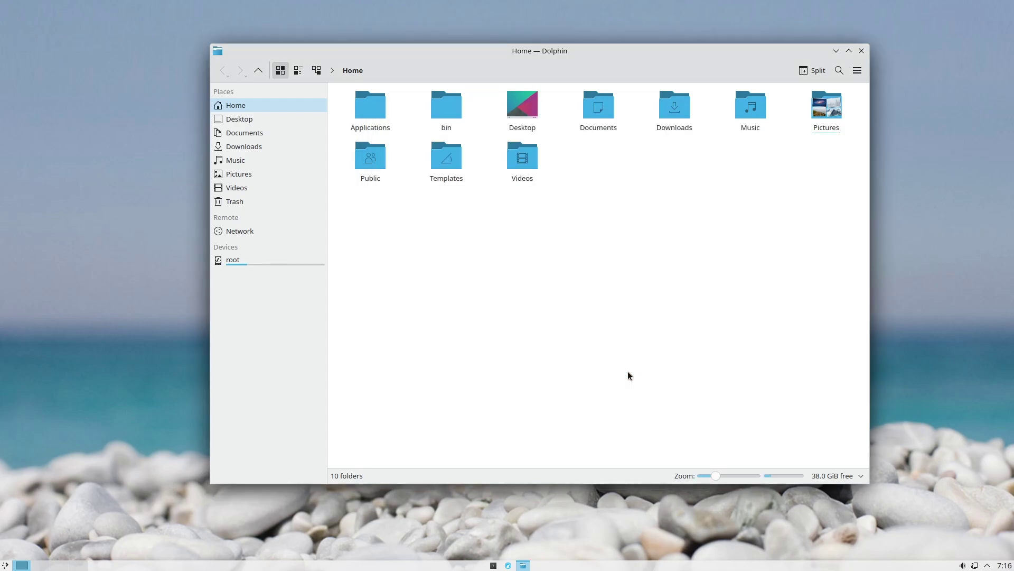
# Add an icon-only Show Hidden Files button to the toolbar in Configure Toolbars
pyautogui.click(857, 70)
pyautogui.moveTo(921, 275)
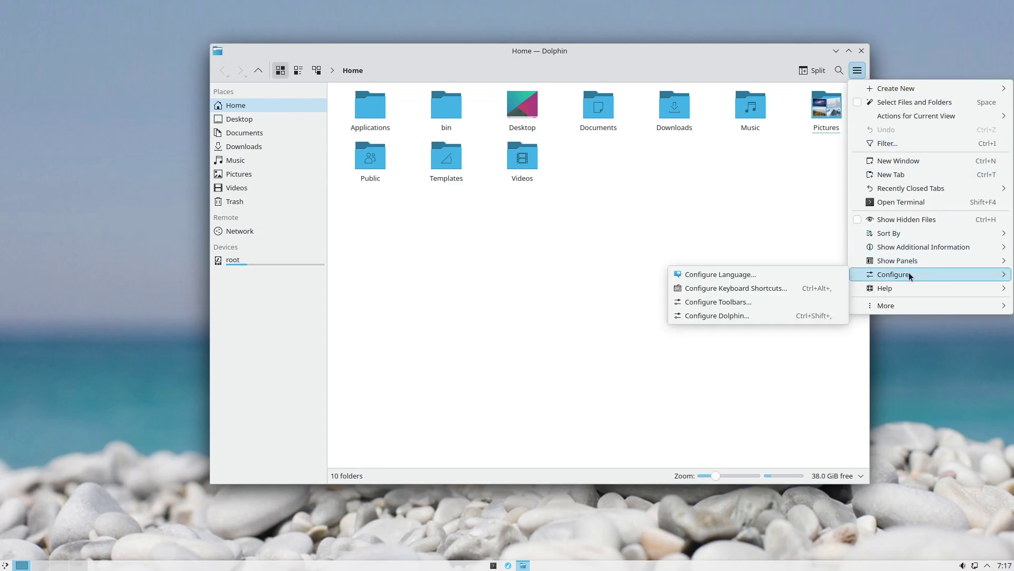
pyautogui.click(739, 301)
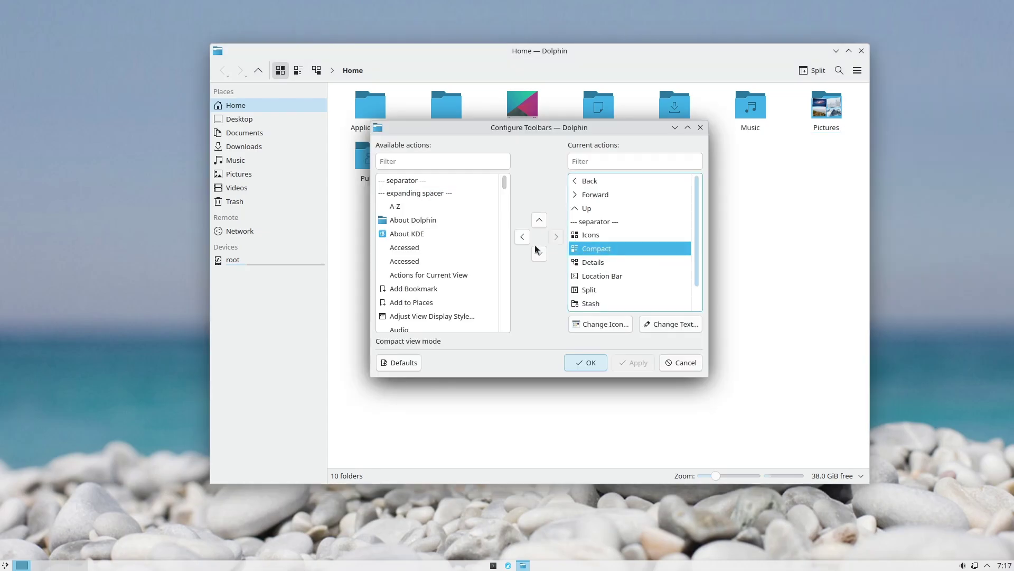
pyautogui.write('hidd')
pyautogui.click(408, 195)
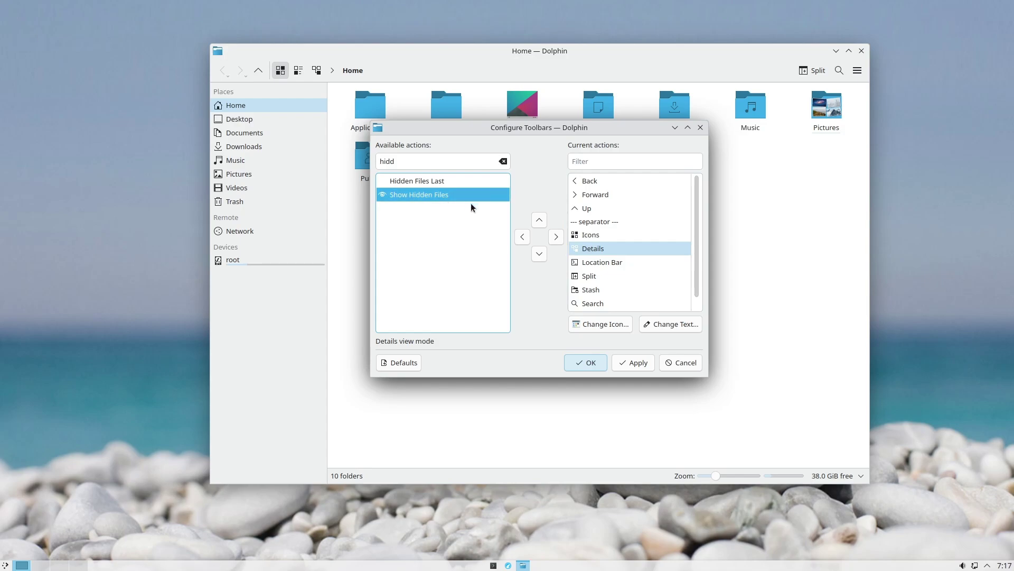
pyautogui.click(554, 239)
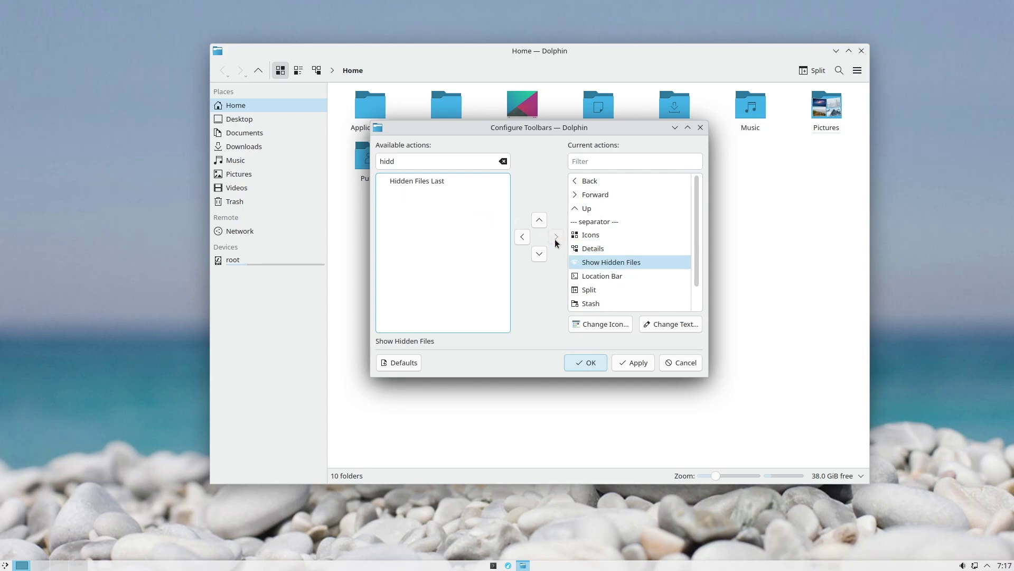
pyautogui.click(633, 362)
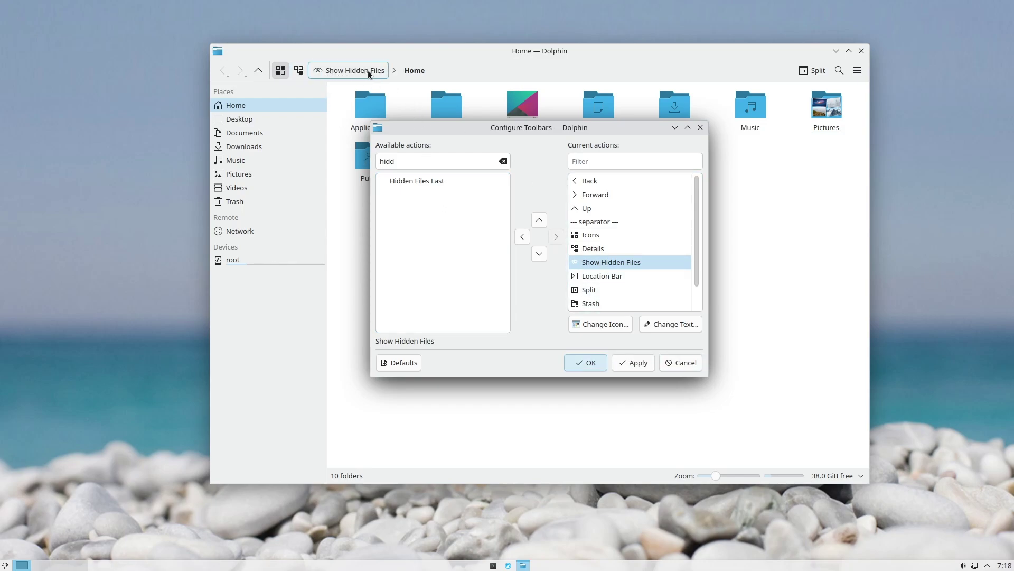
pyautogui.click(670, 326)
pyautogui.click(474, 241)
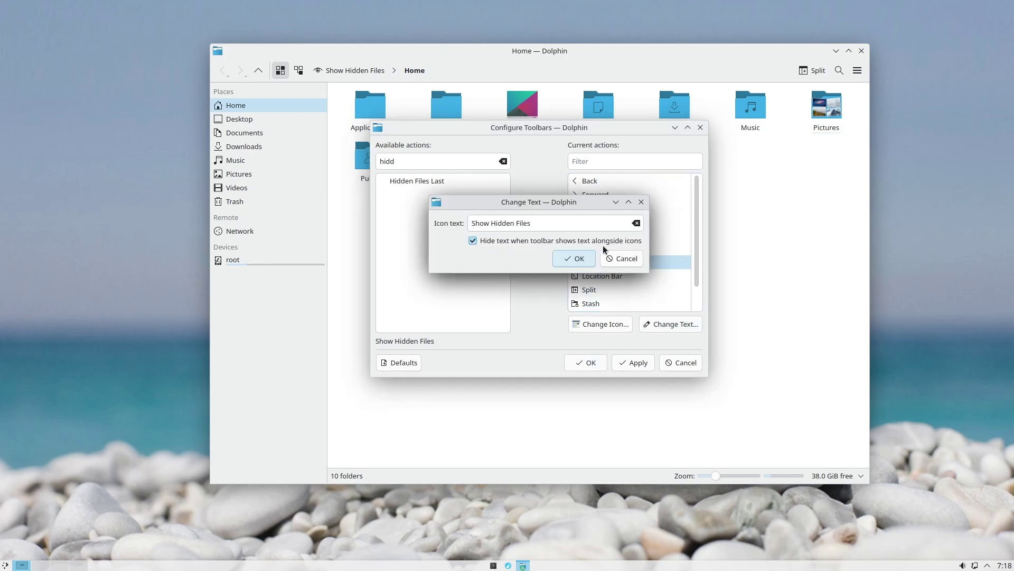
pyautogui.click(575, 259)
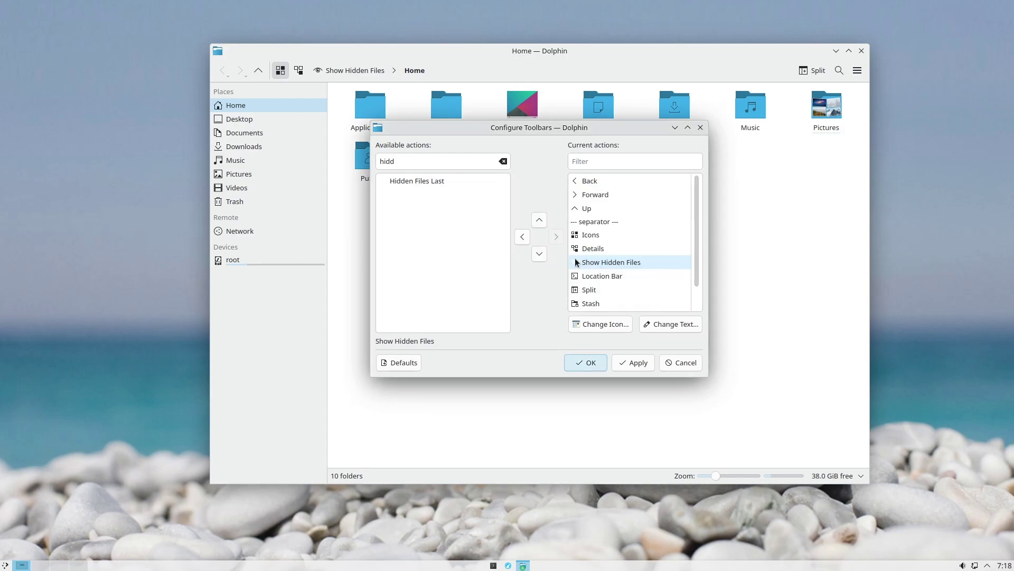
pyautogui.click(635, 363)
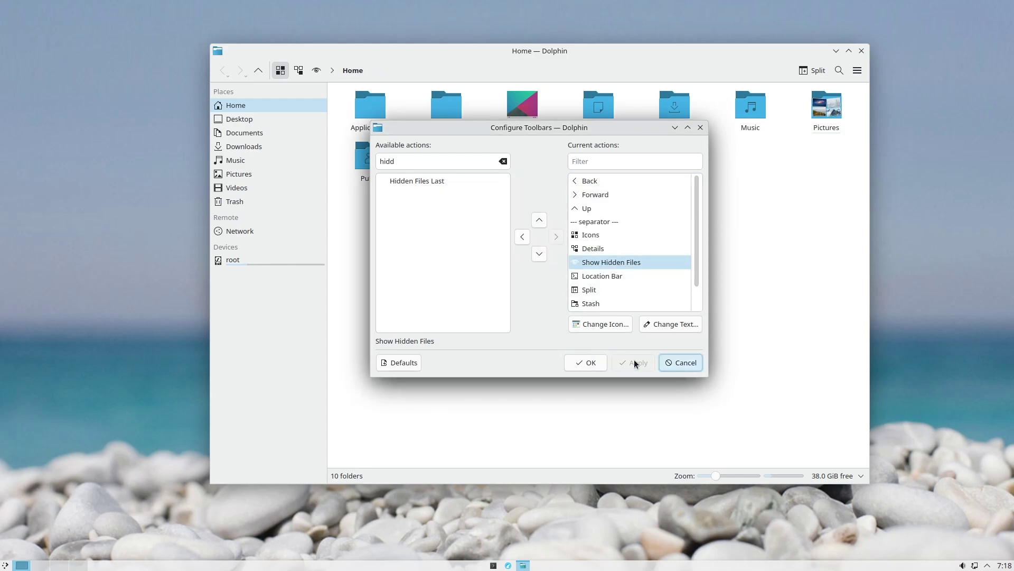
# Add an icon-only Terminal button to the toolbar after Split and apply
pyautogui.click(503, 161)
pyautogui.write('term')
pyautogui.click(393, 222)
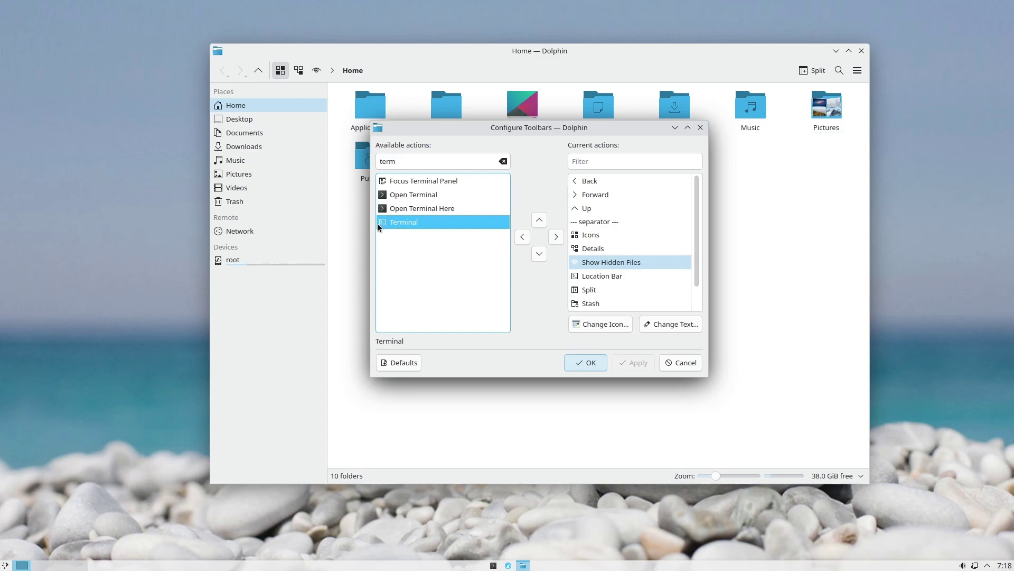
pyautogui.moveTo(399, 224); pyautogui.dragTo(607, 296)
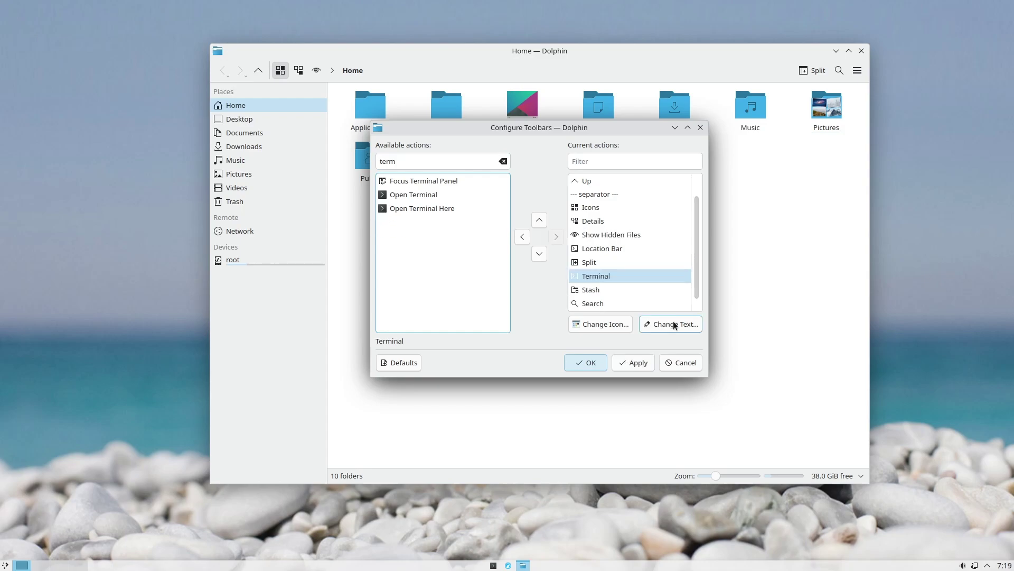
pyautogui.click(675, 324)
pyautogui.click(493, 241)
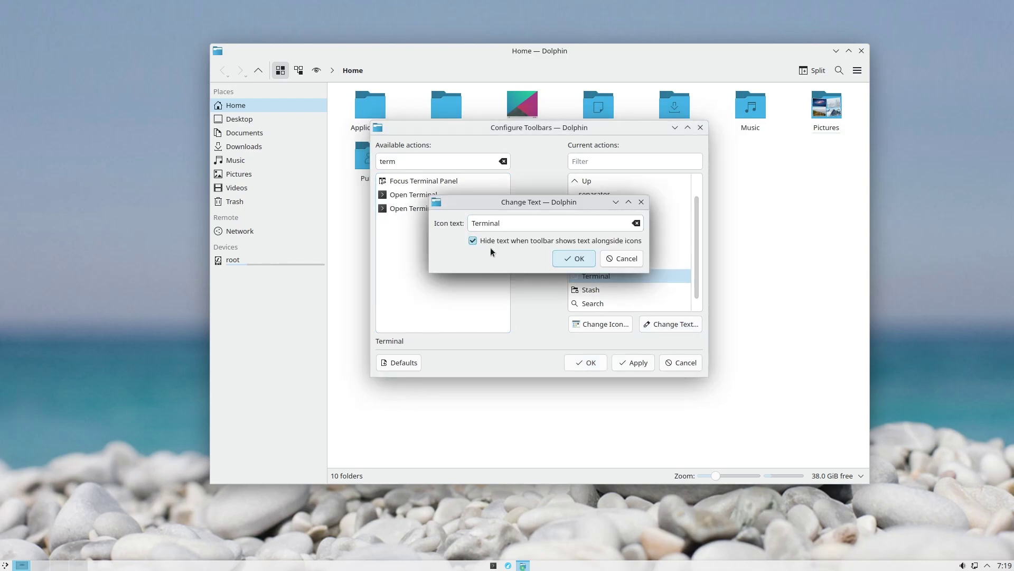
pyautogui.click(575, 259)
pyautogui.click(635, 363)
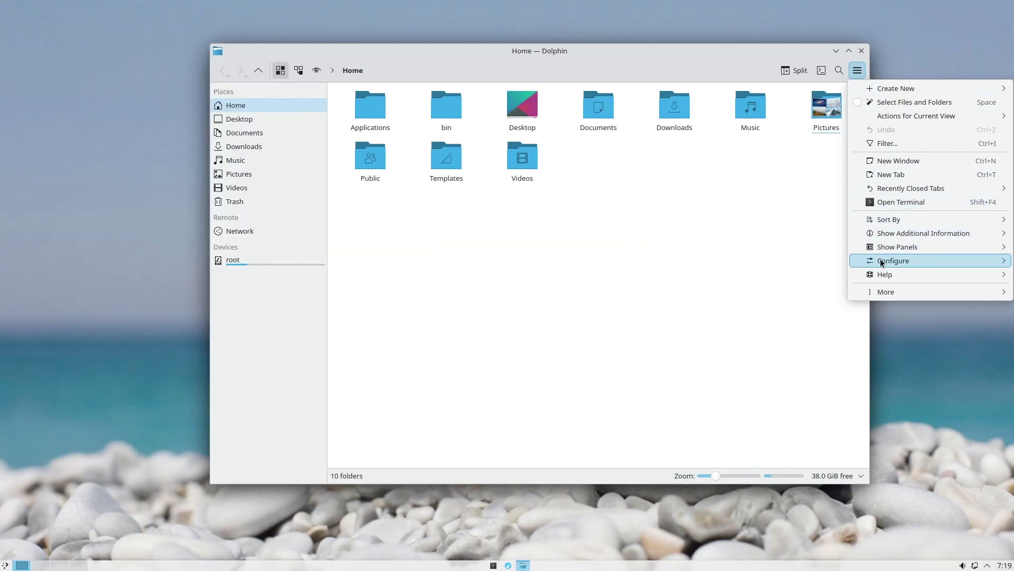
pyautogui.moveTo(876, 261)
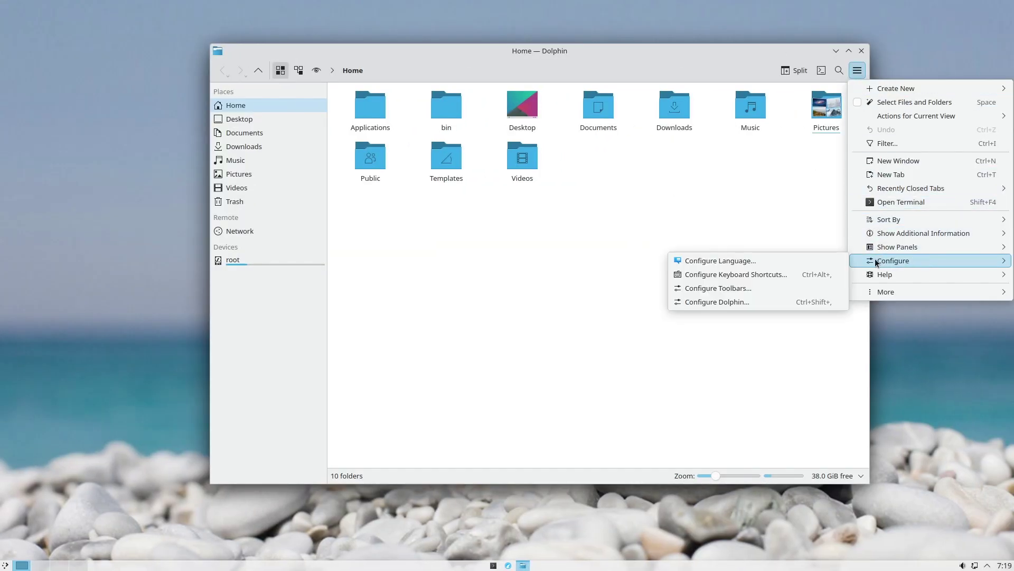
# Enable 'Show full path in title bar' and Tab-key switching between split views
pyautogui.click(695, 301)
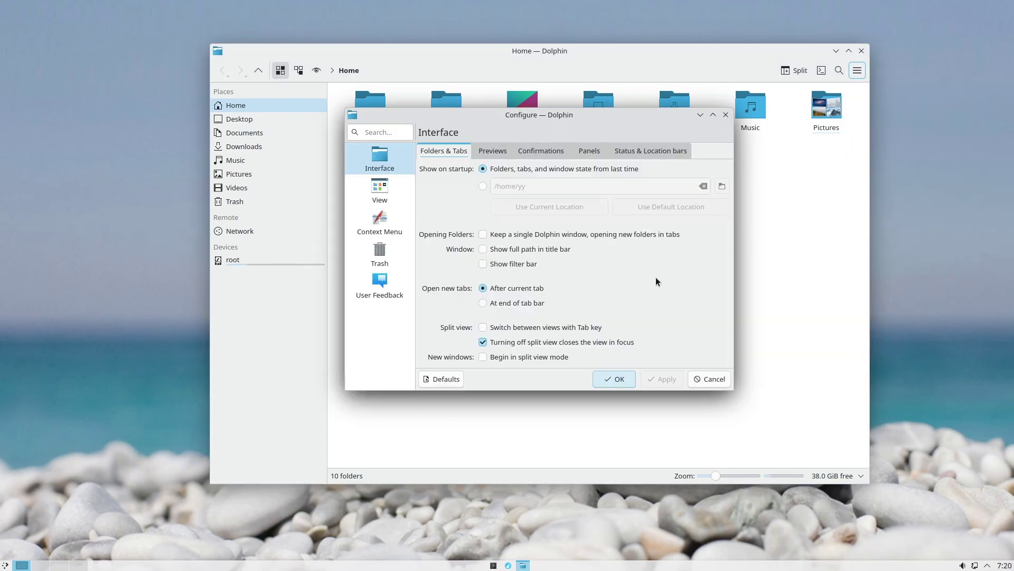
pyautogui.click(483, 249)
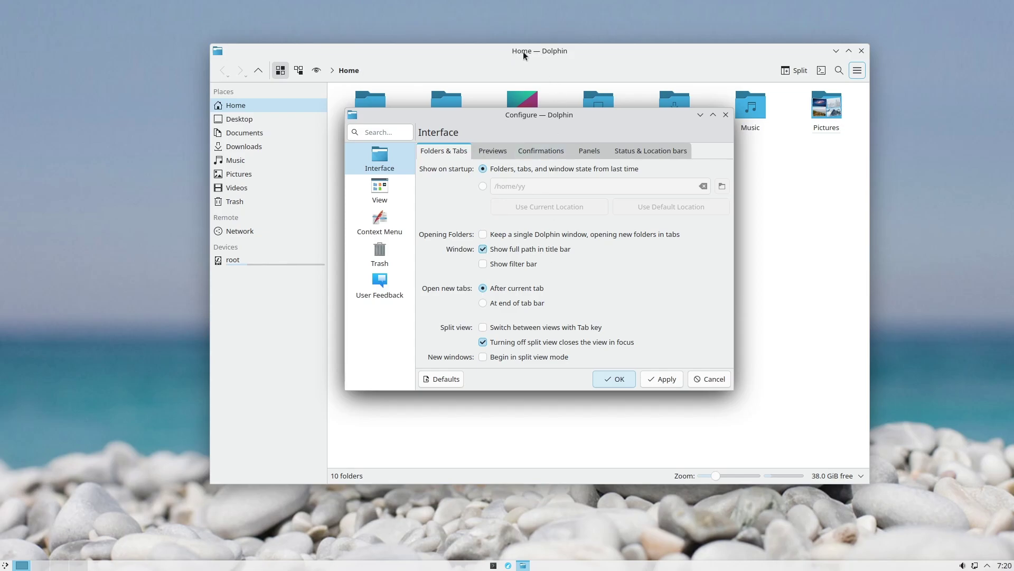
pyautogui.click(661, 379)
pyautogui.click(483, 329)
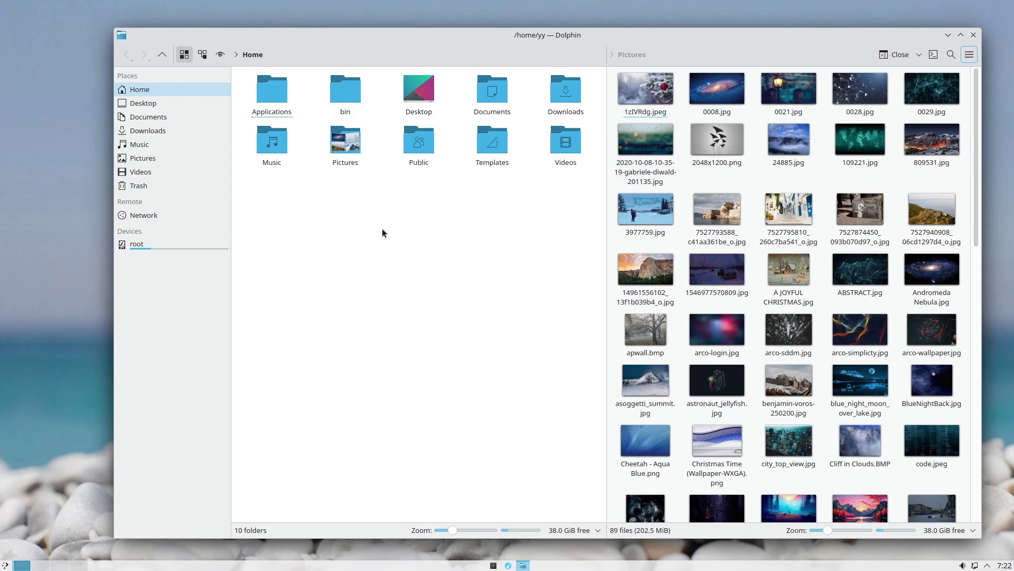
# Close the split view with F3, leaving Pictures, and reopen settings with Ctrl+Shift+,
pyautogui.press('F3')
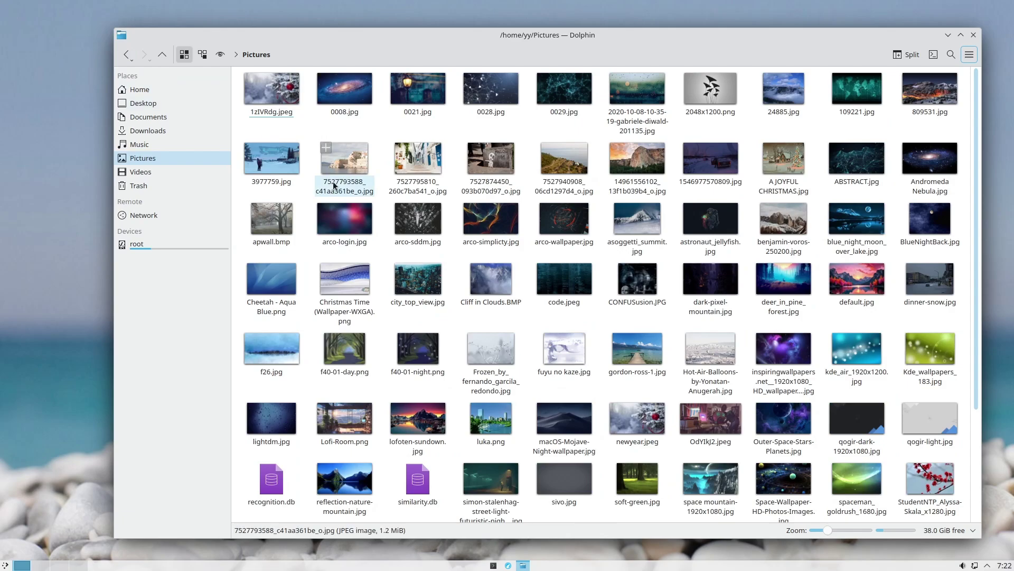
pyautogui.hotkey('ctrl', 'shift', ',')
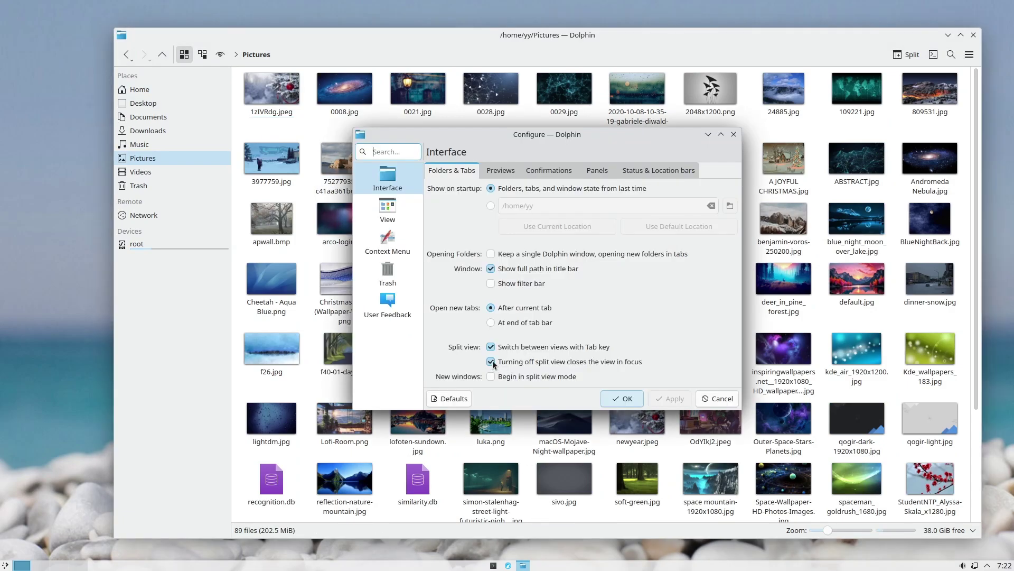